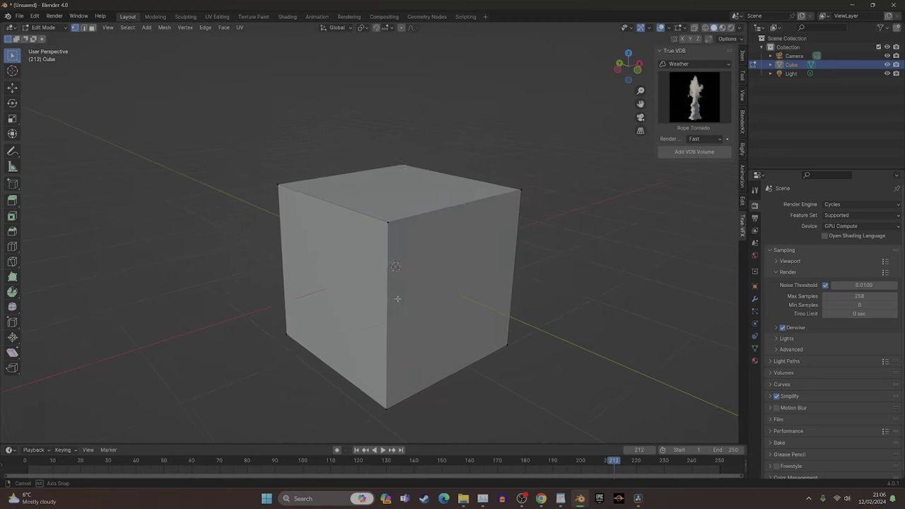
# - Add a vertical loop cut around the cube, placed about midway across its top and side faces
pyautogui.moveTo(397, 298); pyautogui.dragTo(403, 297, button='middle')
pyautogui.scroll(1, 407, 296)
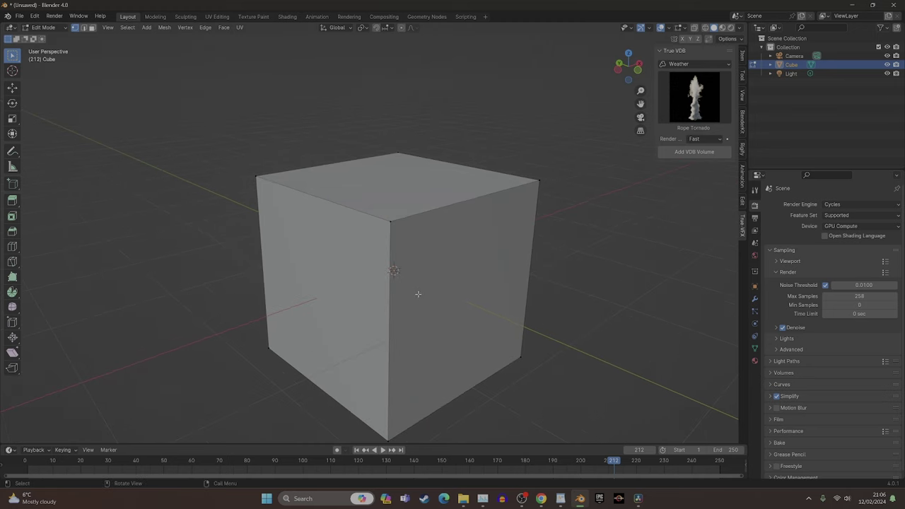
pyautogui.moveTo(456, 278); pyautogui.dragTo(405, 243, button='middle')
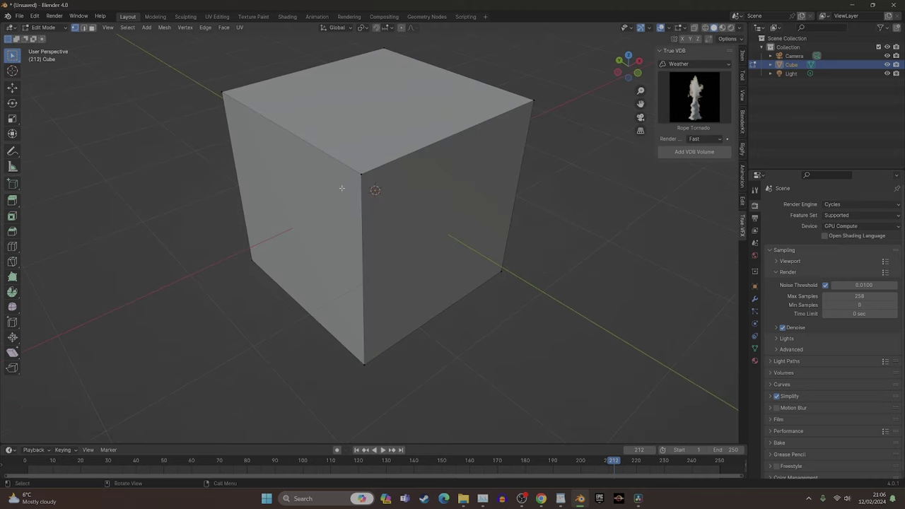
pyautogui.press('ctrl')
pyautogui.hotkey('ctrl', 'r')
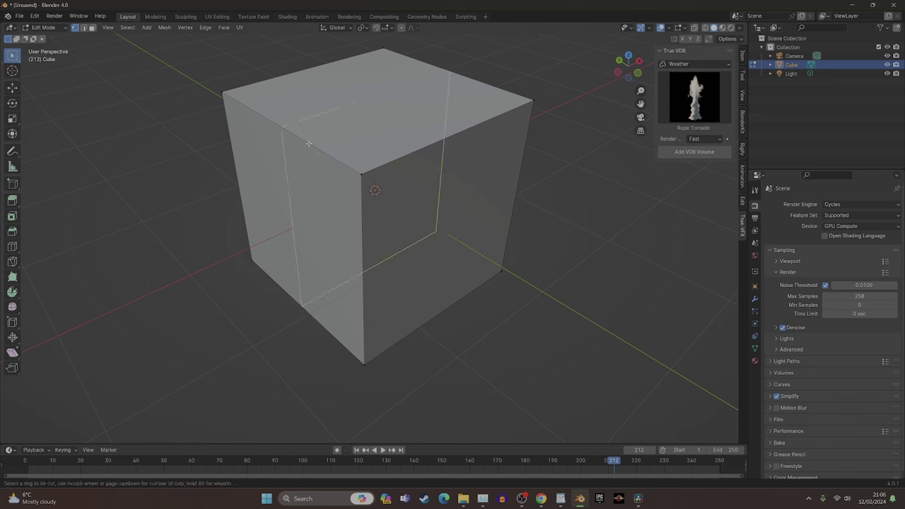
pyautogui.click(308, 144)
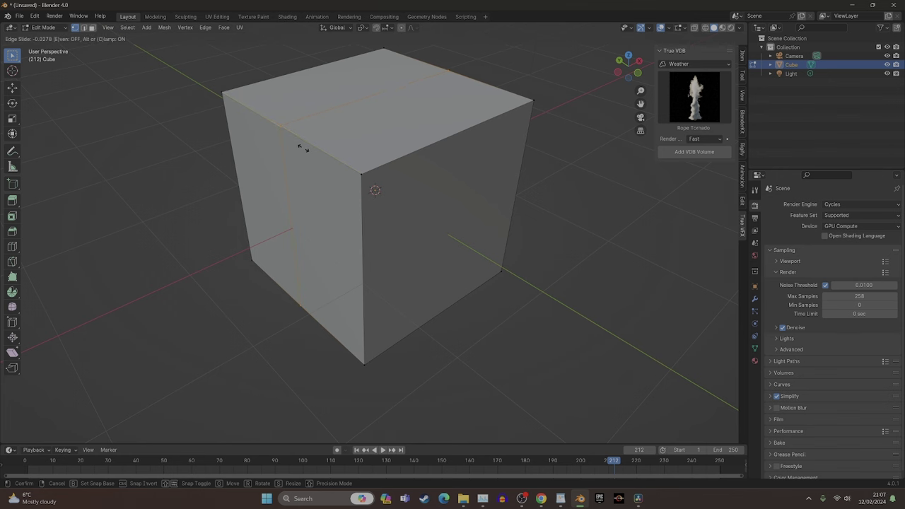
pyautogui.click(300, 150)
# - Try deleting the new loop's vertices from the cube, and undo the deletion
pyautogui.moveTo(374, 190); pyautogui.dragTo(259, 229, button='middle')
pyautogui.scroll(-2, 301, 205)
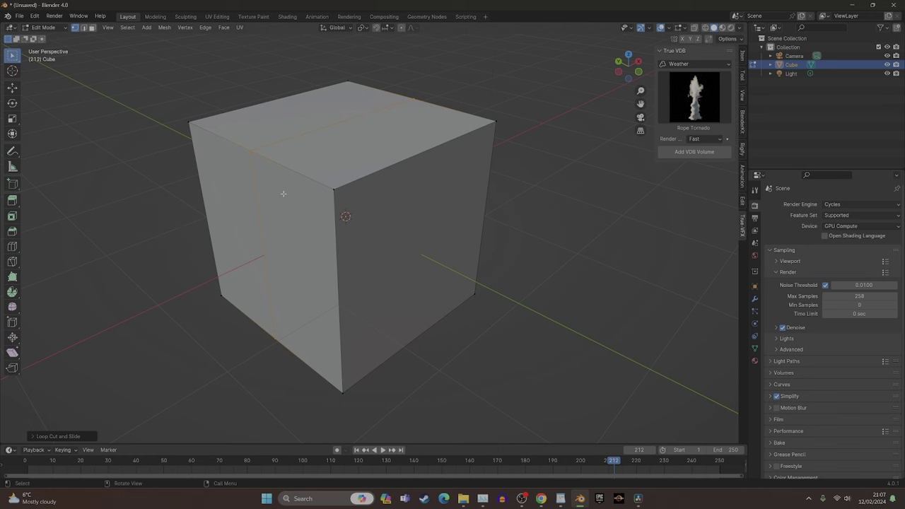
pyautogui.press('x')
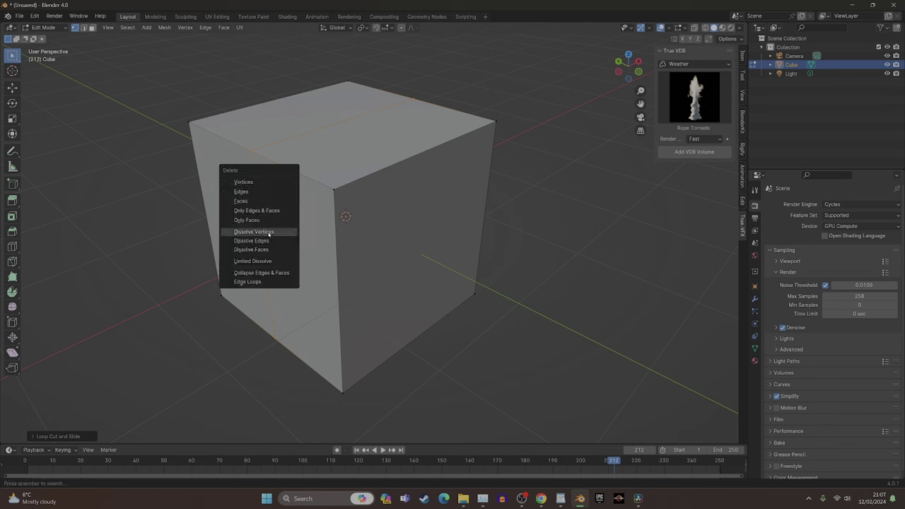
pyautogui.click(253, 181)
pyautogui.moveTo(254, 183); pyautogui.dragTo(306, 214, button='middle')
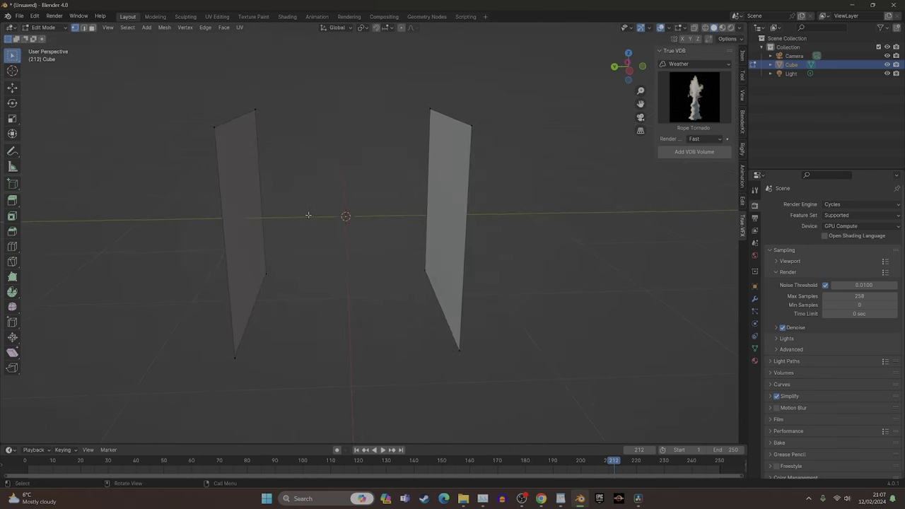
pyautogui.hotkey('ctrl', 'z')
# - Remove the cube's middle edge loop with Dissolve Vertices
pyautogui.press('x')
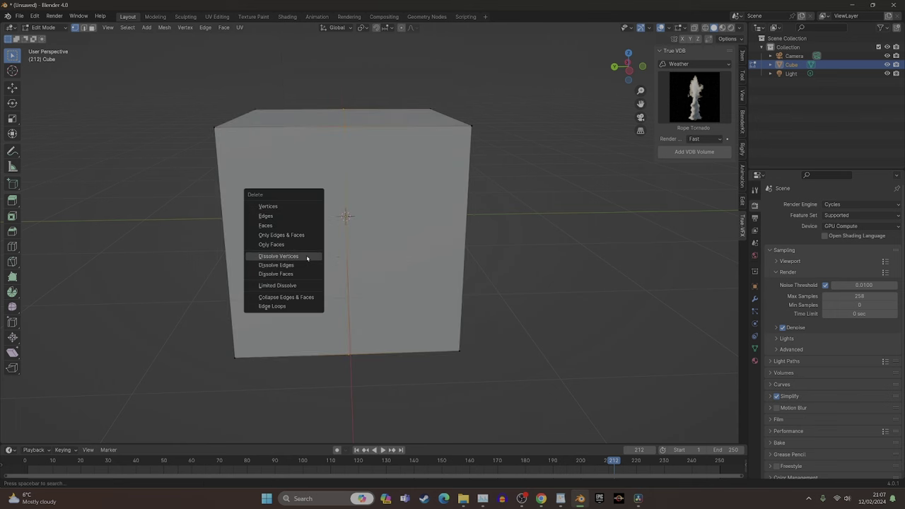
pyautogui.click(307, 259)
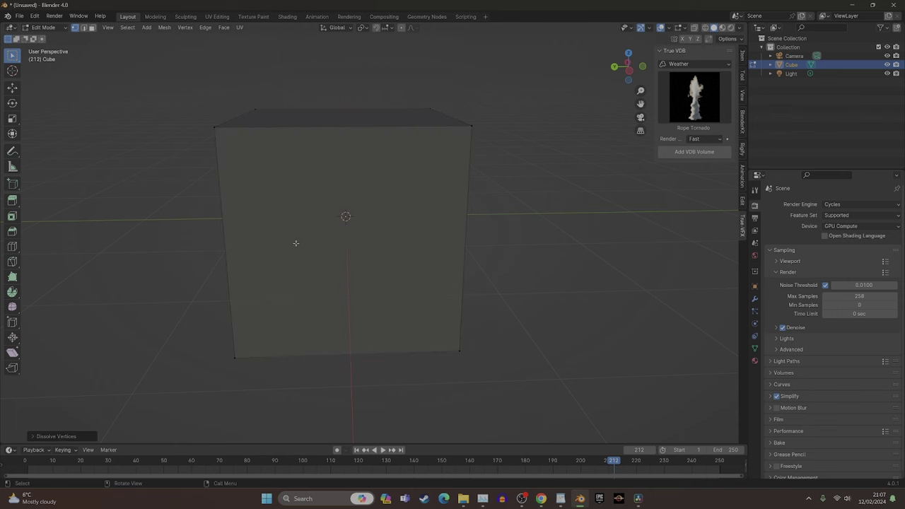
pyautogui.moveTo(295, 243); pyautogui.dragTo(115, 243, button='middle')
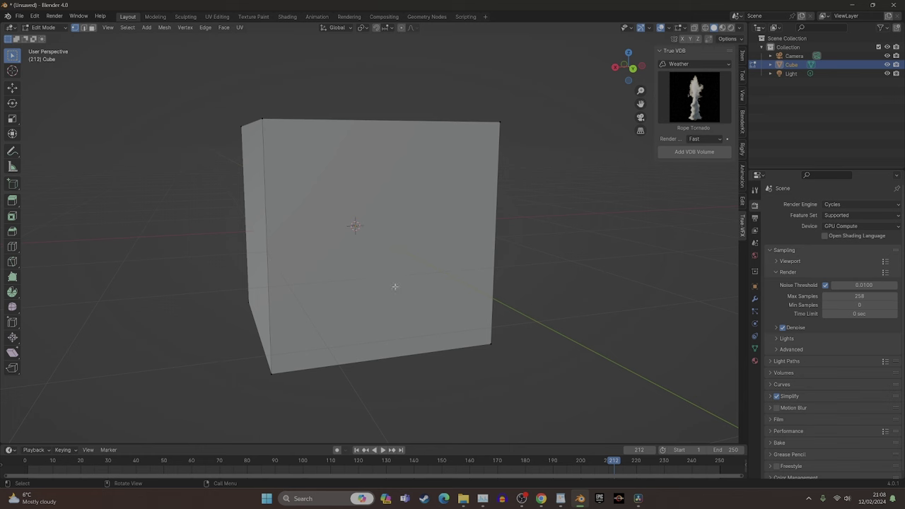
# - Cut the cube's large front face diagonally from its upper corner to the opposite lower corner with the Knife tool
pyautogui.press('k')
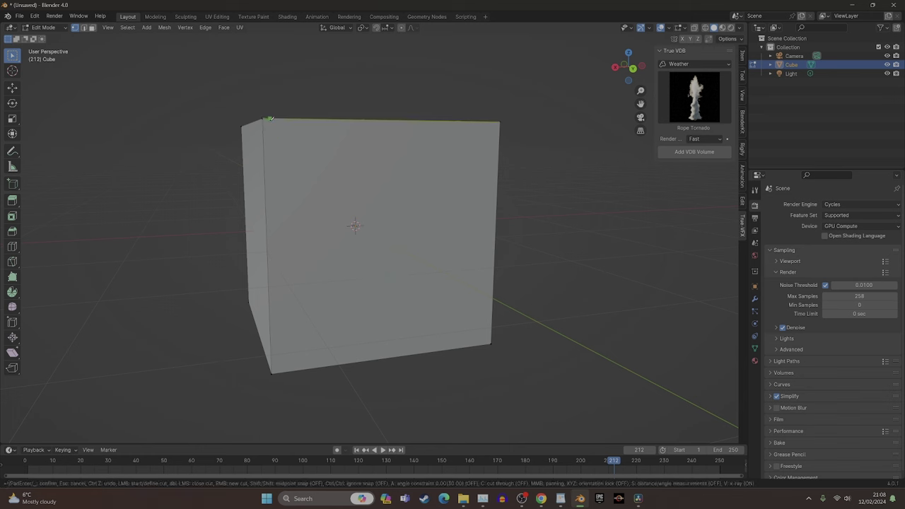
pyautogui.click(262, 120)
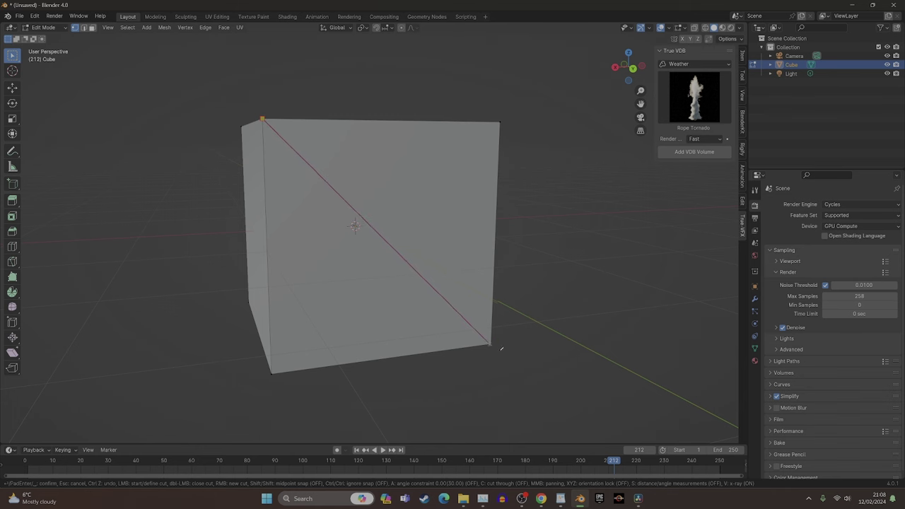
pyautogui.click(487, 323)
pyautogui.press('Return')
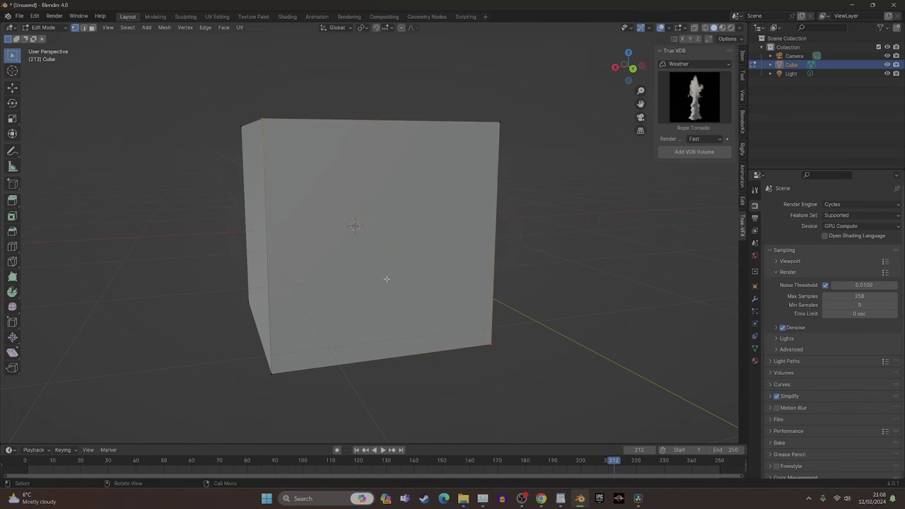
pyautogui.moveTo(386, 279); pyautogui.dragTo(367, 297, button='middle')
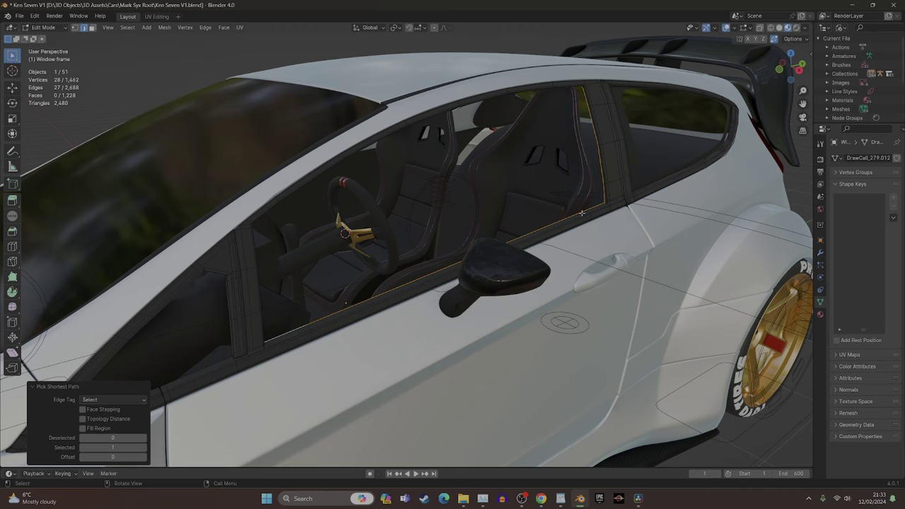
# - Duplicate the selected edge loop around the car's door window in place and separate it by selection into its own object
pyautogui.moveTo(544, 305); pyautogui.dragTo(512, 276, button='middle')
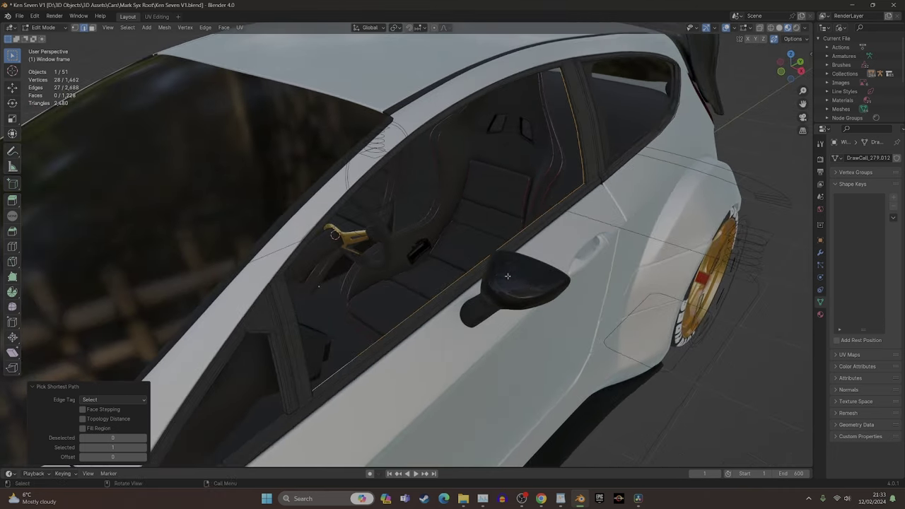
pyautogui.moveTo(371, 305); pyautogui.dragTo(485, 320, button='middle')
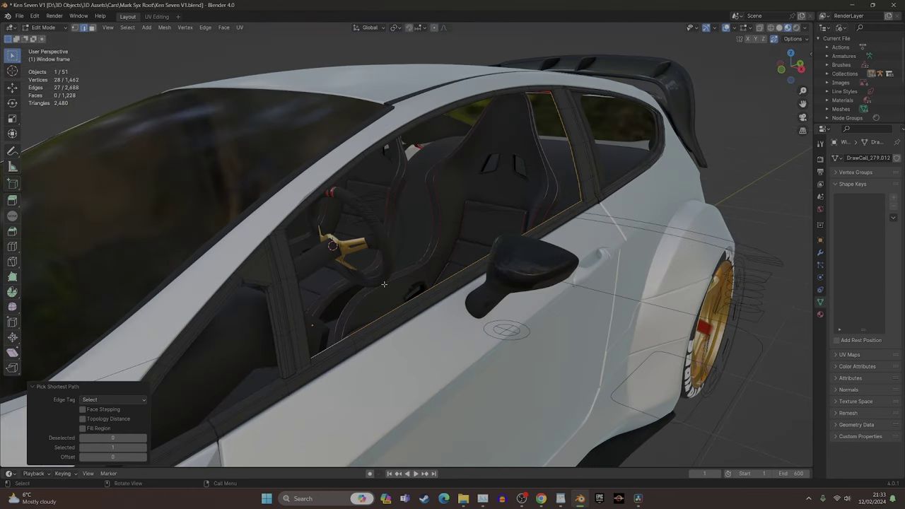
pyautogui.hotkey('shift', 'd')
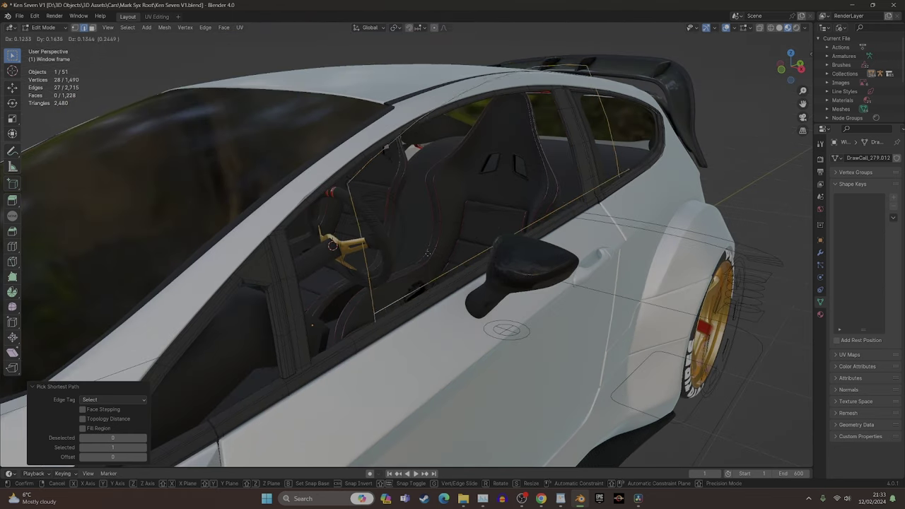
pyautogui.press('Escape')
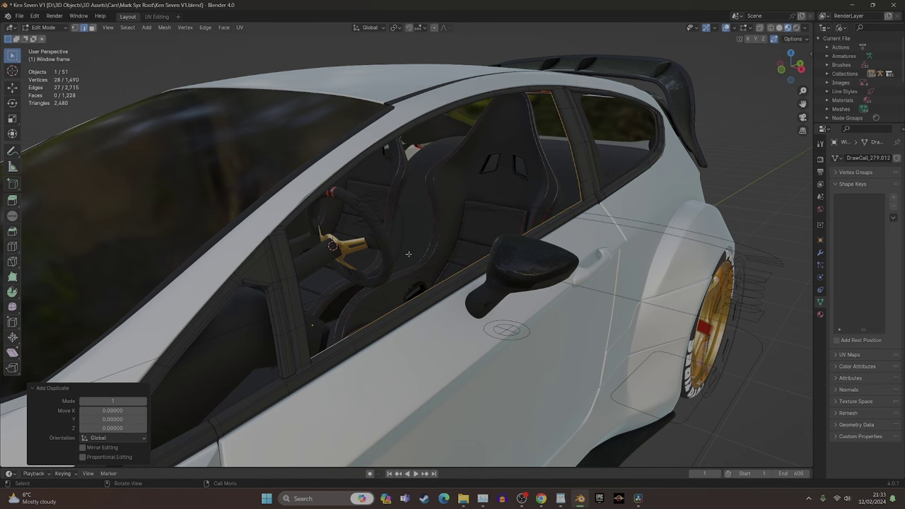
pyautogui.press('p')
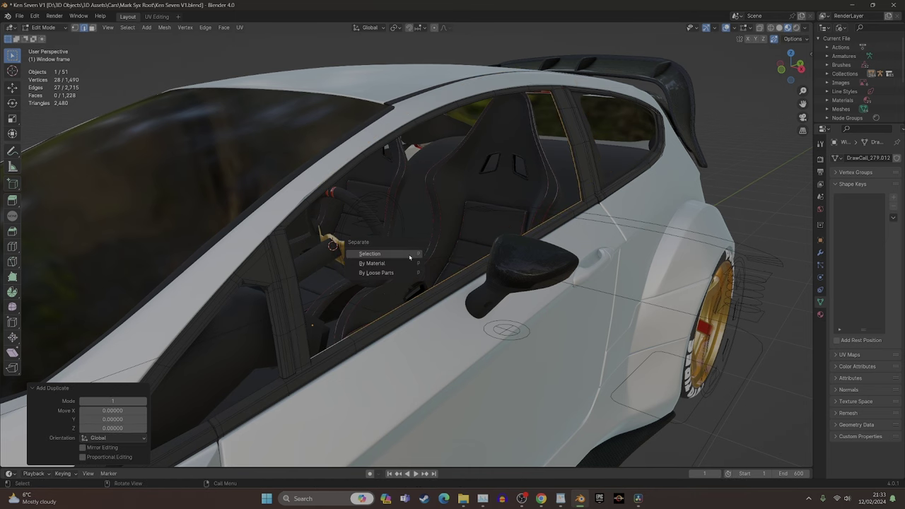
pyautogui.click(410, 254)
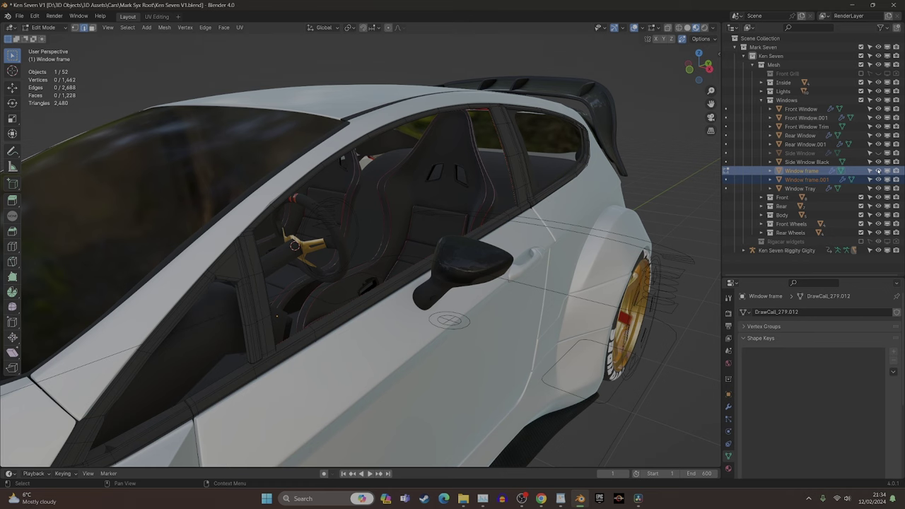
# - Fill the separated door-window outline in Window frame.001 with a single face
pyautogui.click(807, 179)
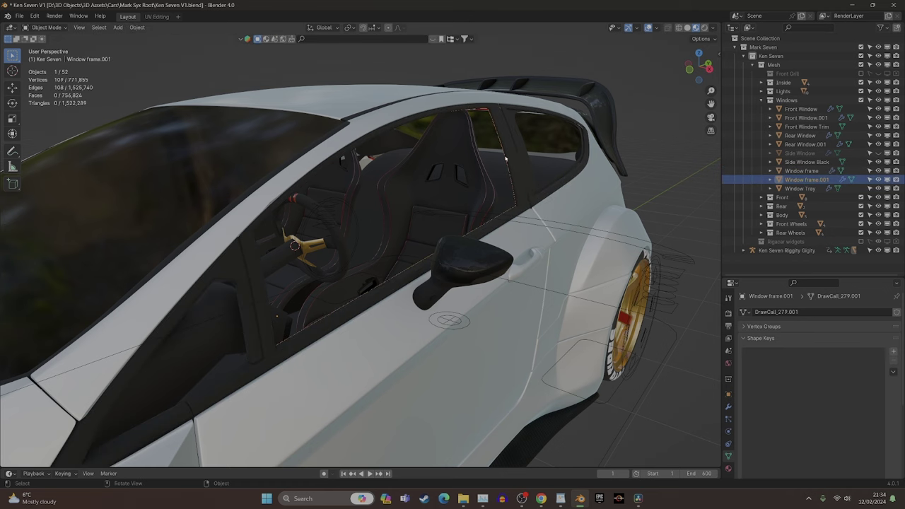
pyautogui.press('Tab')
pyautogui.moveTo(499, 202); pyautogui.dragTo(522, 191, button='middle')
pyautogui.press('f')
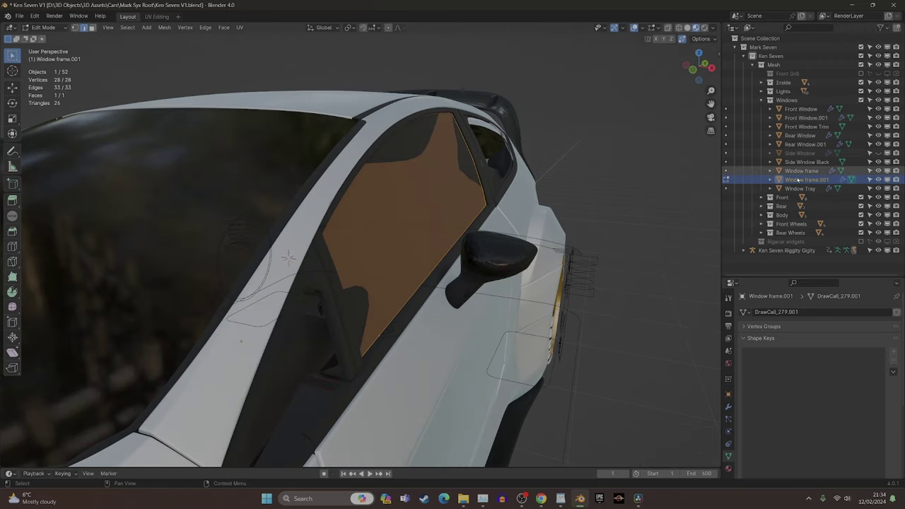
pyautogui.press('Tab')
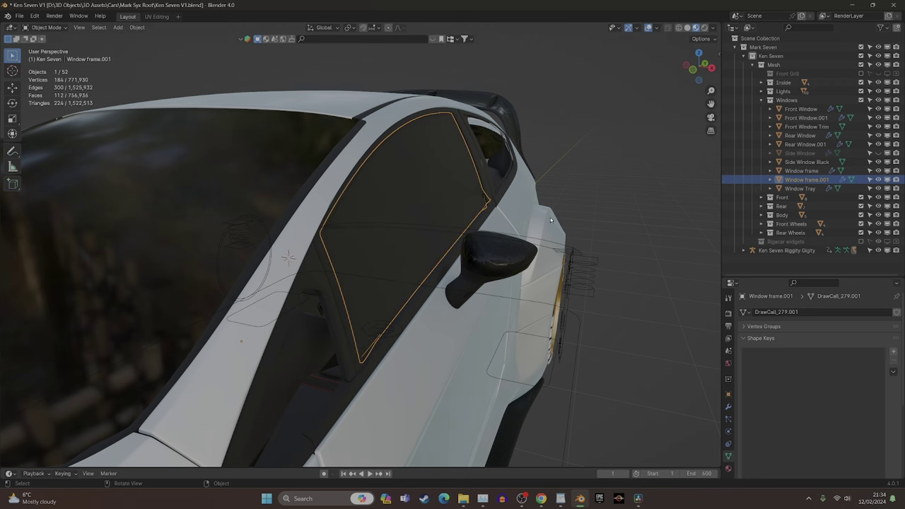
# - Join Window frame.001 into the Window frame object
pyautogui.keyDown('ctrl'); pyautogui.click(812, 172); pyautogui.keyUp('ctrl')
pyautogui.keyDown('ctrl'); pyautogui.click(812, 171); pyautogui.keyUp('ctrl')
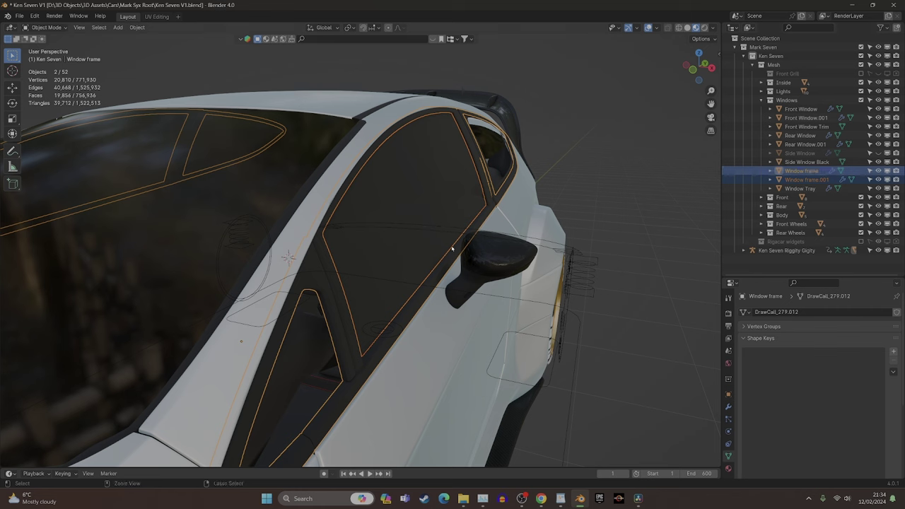
pyautogui.hotkey('ctrl', 'j')
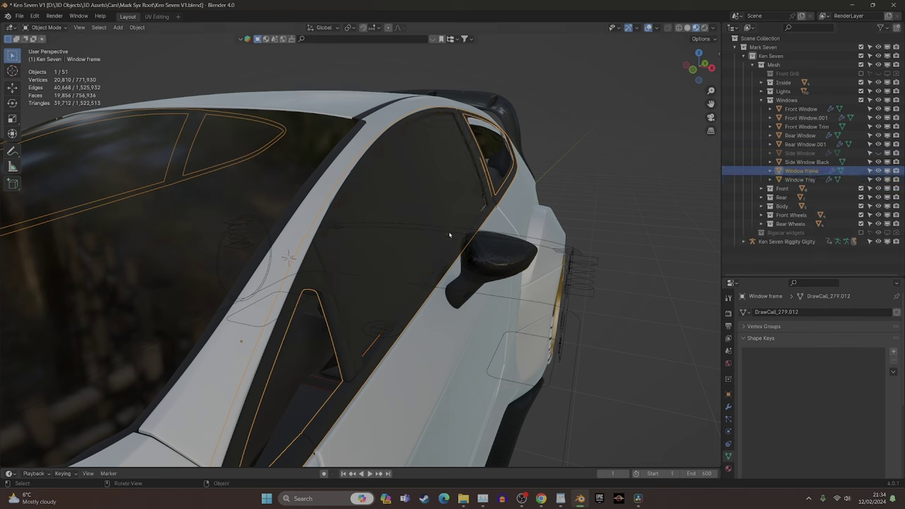
# - Edit the joined Window frame mesh and select all geometry linked to the frame's edge near the rear side window
pyautogui.press('Tab')
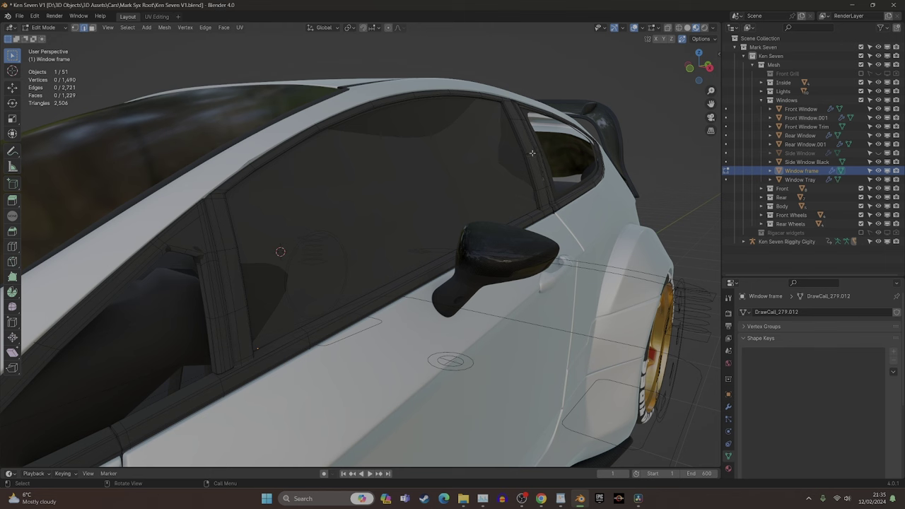
pyautogui.click(528, 114)
pyautogui.hotkey('ctrl', 'l')
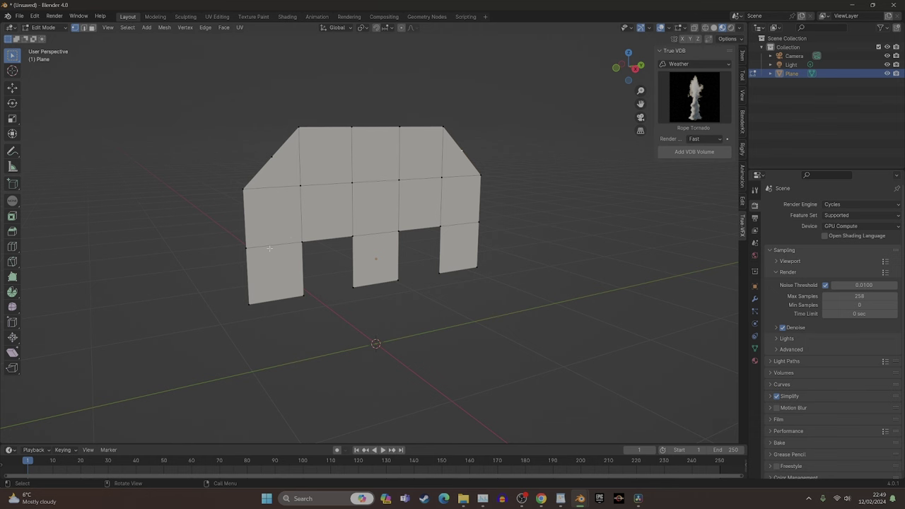
# - Extrude the end edges of the flat car side profile outward along the Y axis to form the front and rear sections
pyautogui.press('2')
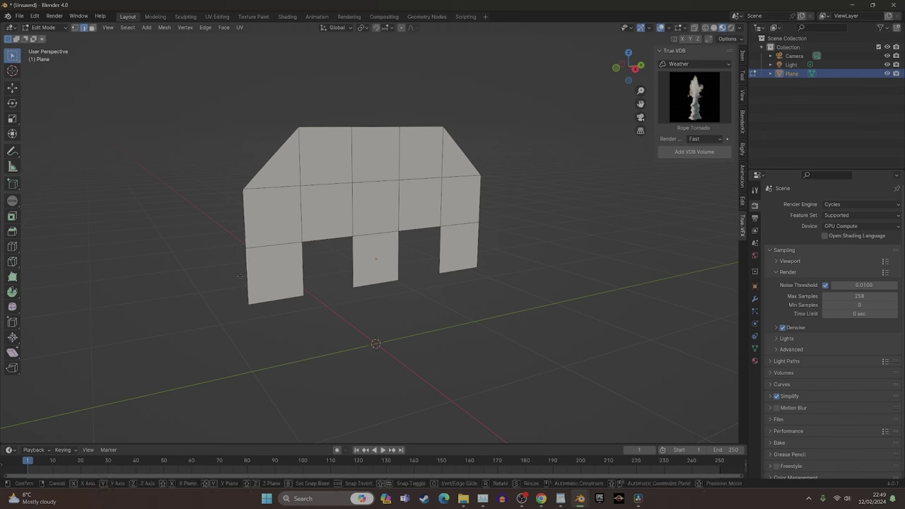
pyautogui.press('g')
pyautogui.press('y')
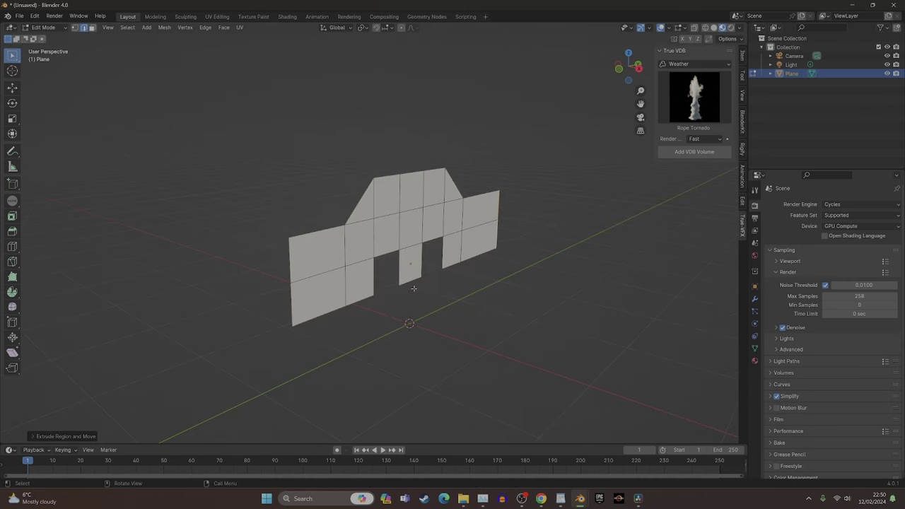
# - Extrude the upper outline of the car side profile about 1 m along the X axis to form the hood, windscreen and roof
pyautogui.moveTo(413, 289); pyautogui.dragTo(424, 291, button='middle')
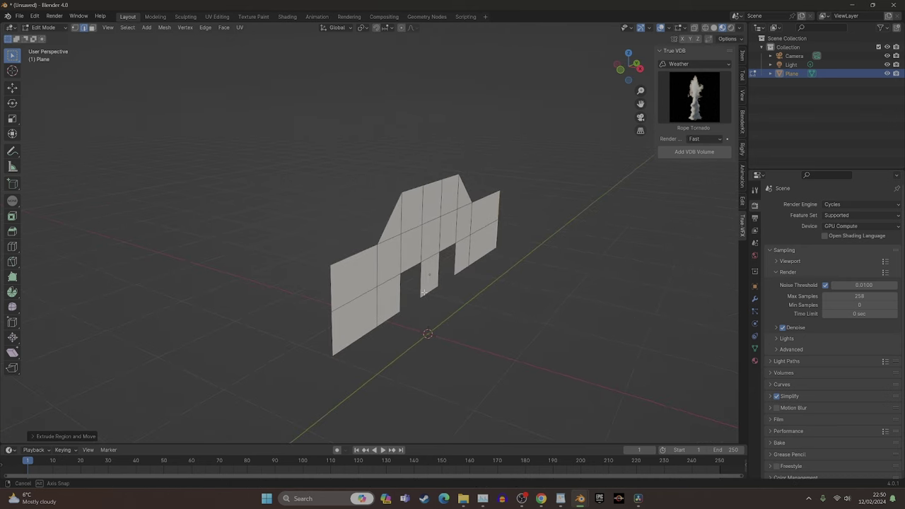
pyautogui.scroll(1, 417, 291)
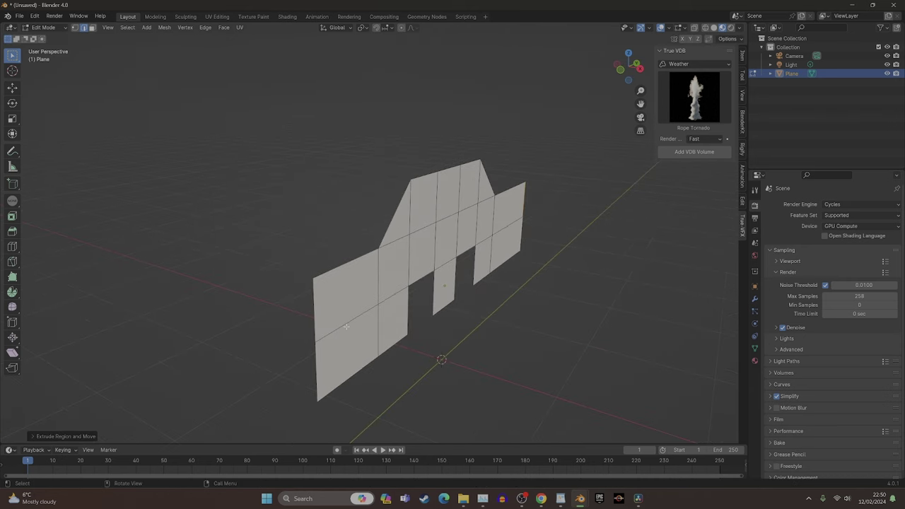
pyautogui.keyDown('alt'); pyautogui.click(308, 367); pyautogui.keyUp('alt')
pyautogui.press('e')
pyautogui.press('x')
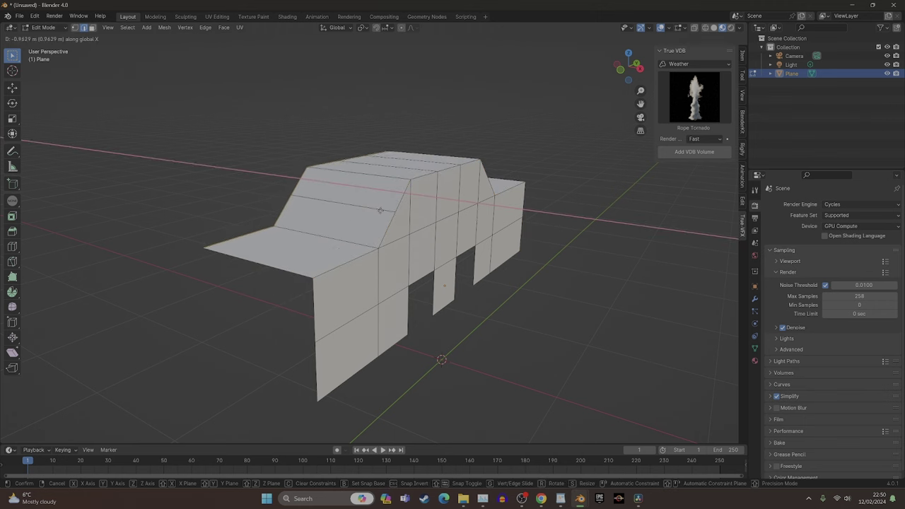
pyautogui.click(365, 204)
pyautogui.scroll(2, 396, 301)
pyautogui.scroll(-1, 396, 303)
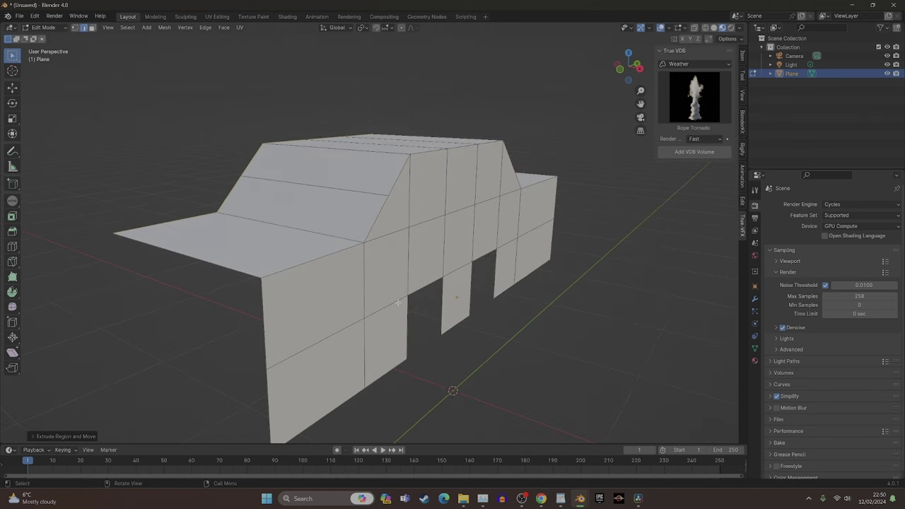
# - Extrude the front vertical edges of the car side profile about 1.14 m along the X axis to form the front panel
pyautogui.keyDown('shift'); pyautogui.moveTo(394, 302); pyautogui.dragTo(414, 285, button='middle'); pyautogui.keyUp('shift')
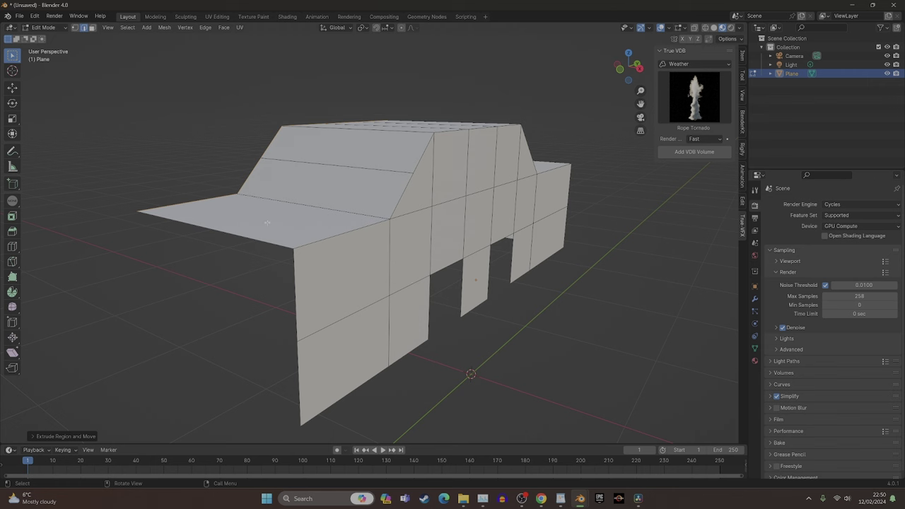
pyautogui.click(299, 291)
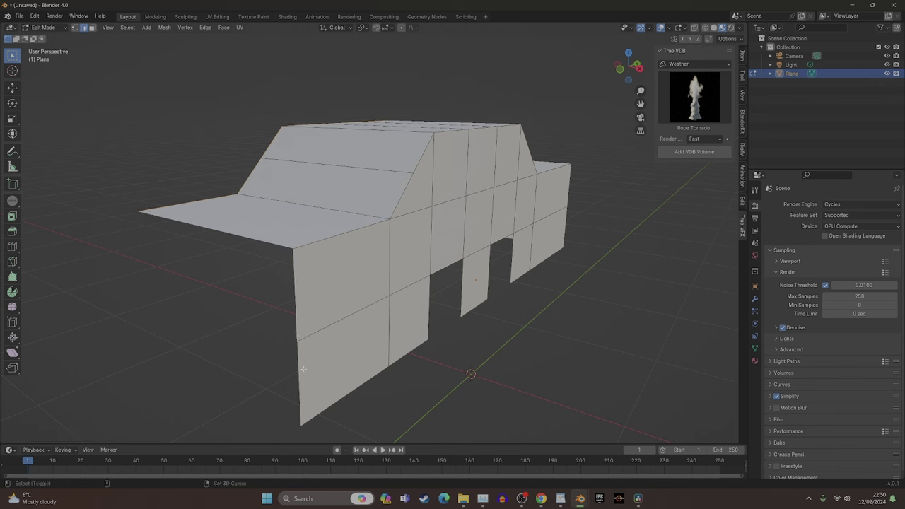
pyautogui.press('e')
pyautogui.press('x')
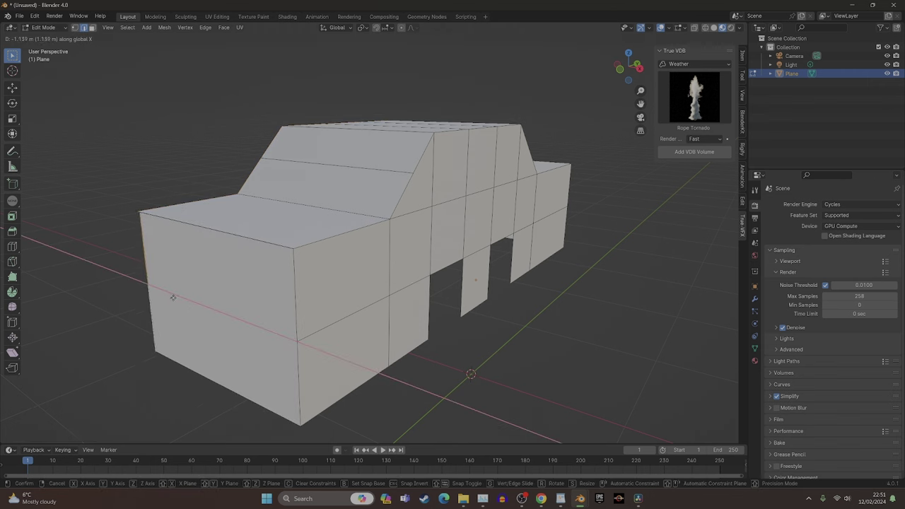
pyautogui.click(173, 297)
# - Turn on Auto Merge Vertices and merge the front panel's upper corner vertex with the adjacent hood corner vertex using At Last
pyautogui.moveTo(172, 297); pyautogui.dragTo(294, 213, button='middle')
pyautogui.scroll(6, 237, 242)
pyautogui.scroll(-4, 238, 243)
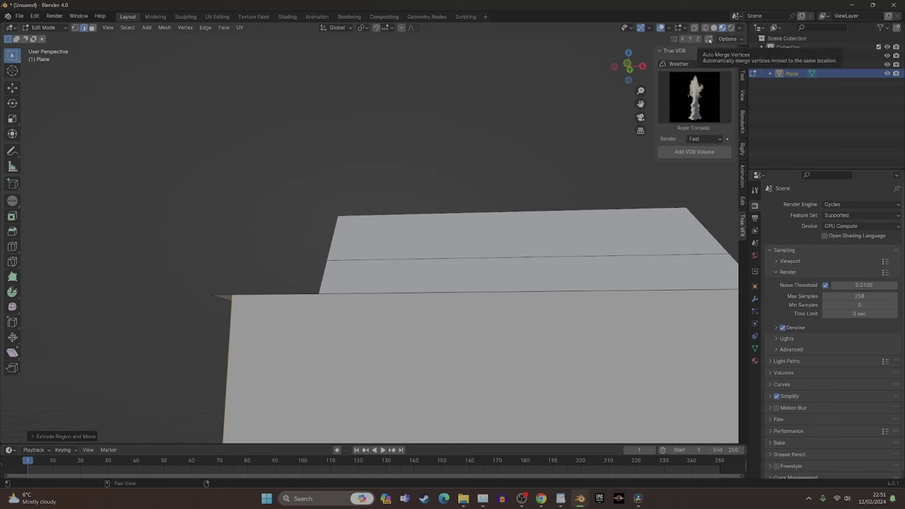
pyautogui.click(709, 38)
pyautogui.moveTo(265, 308); pyautogui.dragTo(168, 245)
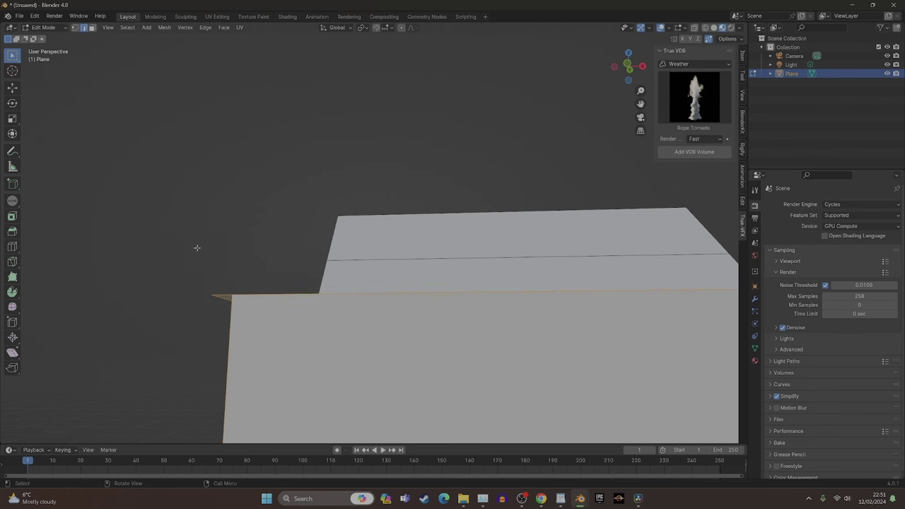
pyautogui.press('1')
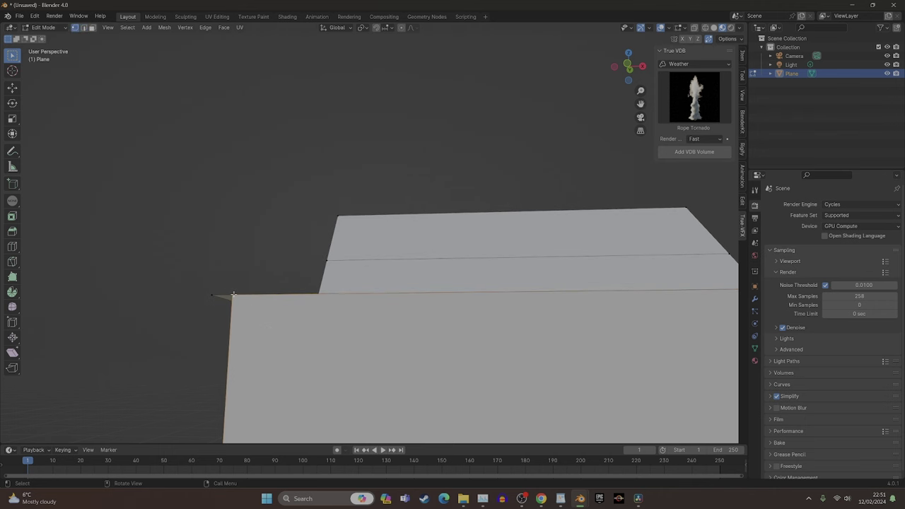
pyautogui.keyDown('shift'); pyautogui.click(211, 294); pyautogui.keyUp('shift')
pyautogui.press('m')
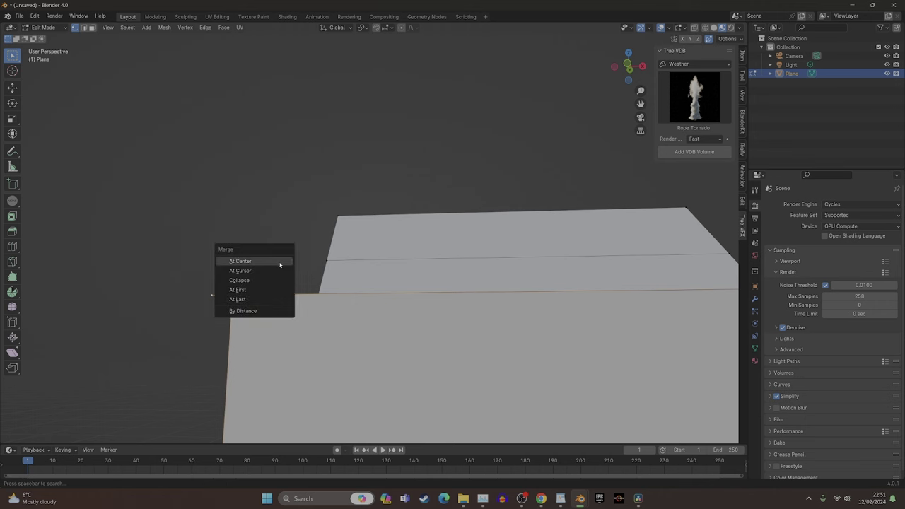
pyautogui.click(282, 303)
# - Knife-cut a horizontal edge across the car's front panel at mid-height and dissolve the diagonal edge above it
pyautogui.moveTo(281, 297); pyautogui.dragTo(164, 279, button='middle')
pyautogui.moveTo(266, 304); pyautogui.dragTo(198, 305, button='middle')
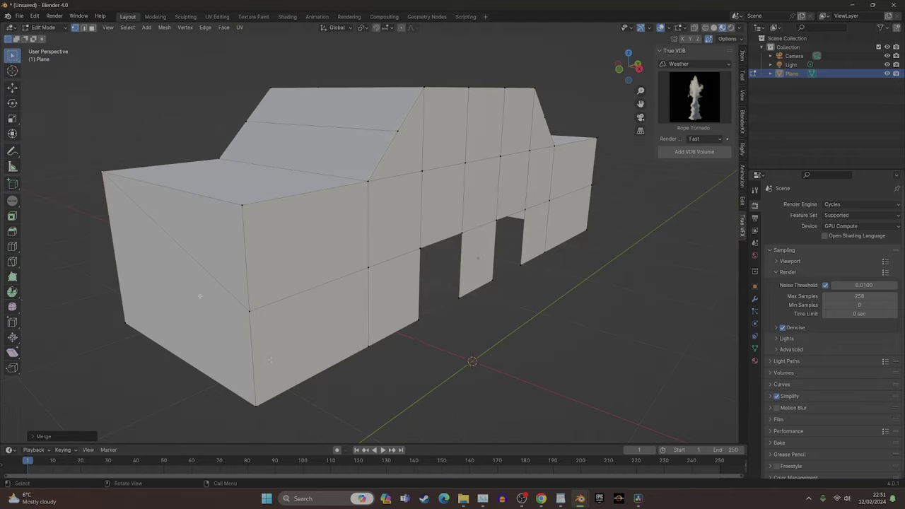
pyautogui.press('k')
pyautogui.click(249, 310)
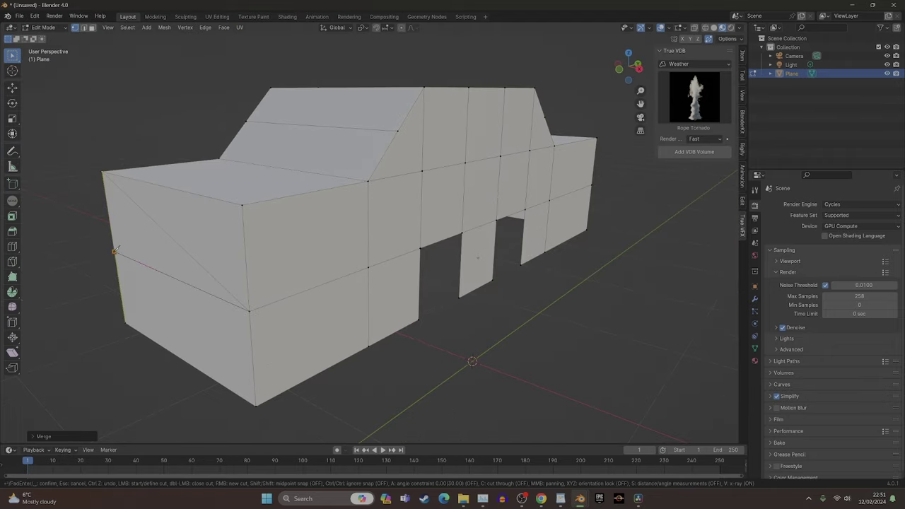
pyautogui.click(114, 251)
pyautogui.press('Return')
pyautogui.press('x')
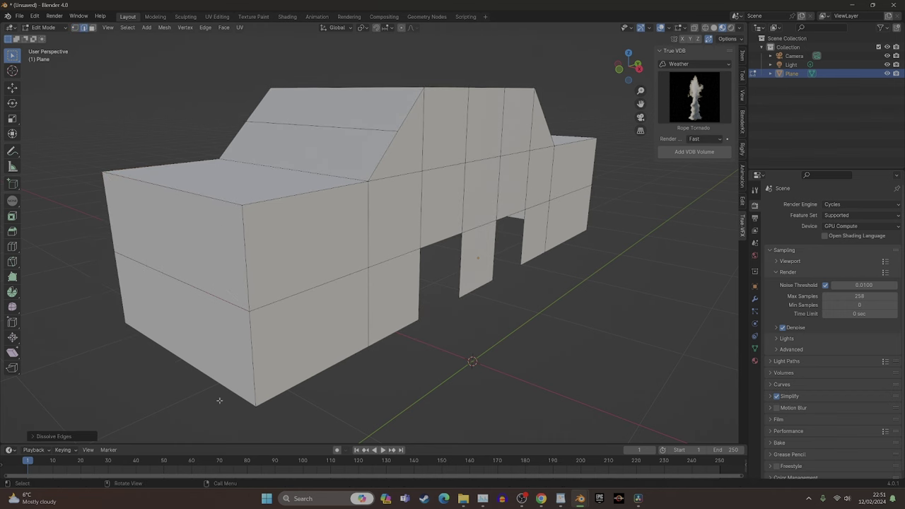
pyautogui.moveTo(315, 299); pyautogui.dragTo(220, 271, button='middle')
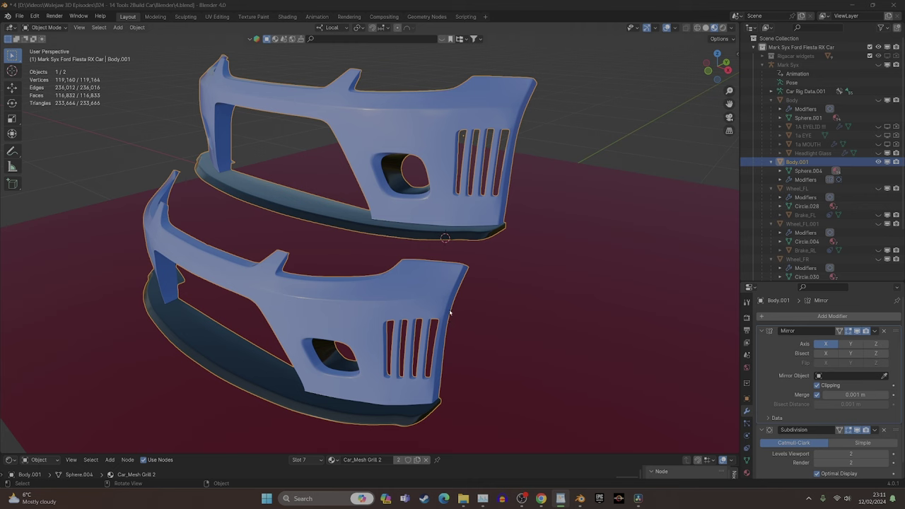
# - Show the mesh of both bumpers in Edit Mode and examine the lower one's topology around the fog-light opening and vent slots
pyautogui.press('Tab')
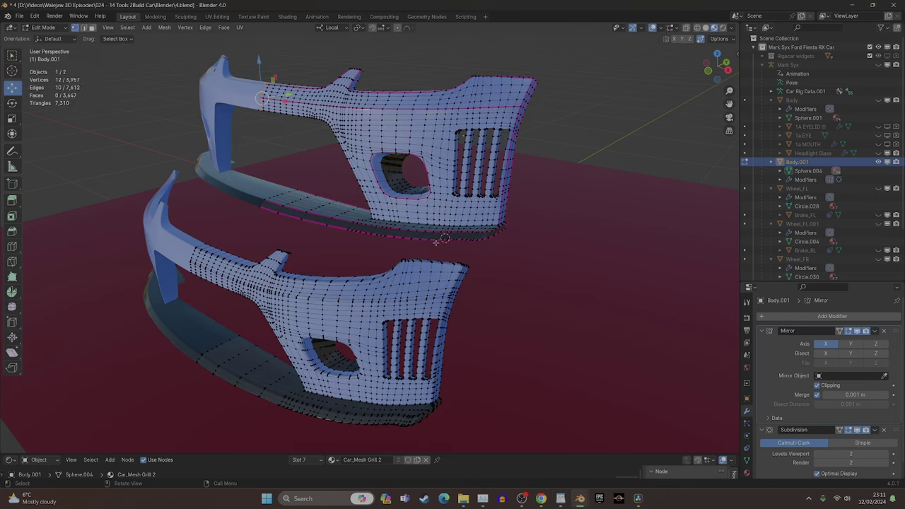
pyautogui.press('n')
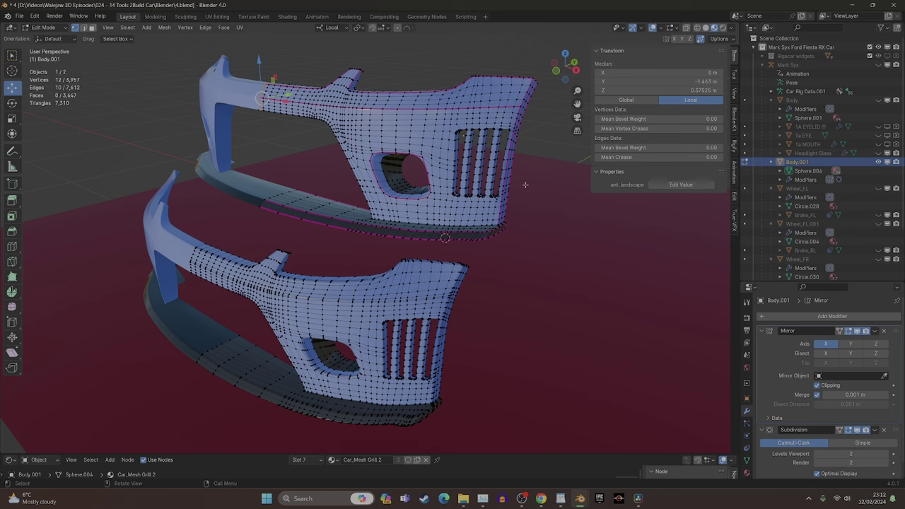
pyautogui.moveTo(577, 249); pyautogui.dragTo(541, 249, button='middle')
pyautogui.scroll(4, 481, 230)
pyautogui.keyDown('shift'); pyautogui.moveTo(443, 212); pyautogui.dragTo(331, 148, button='middle'); pyautogui.keyUp('shift')
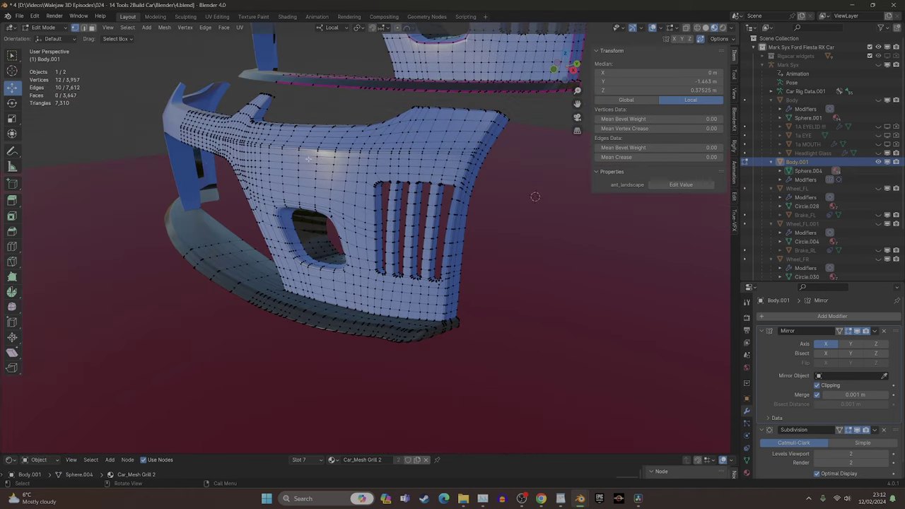
pyautogui.scroll(5, 332, 195)
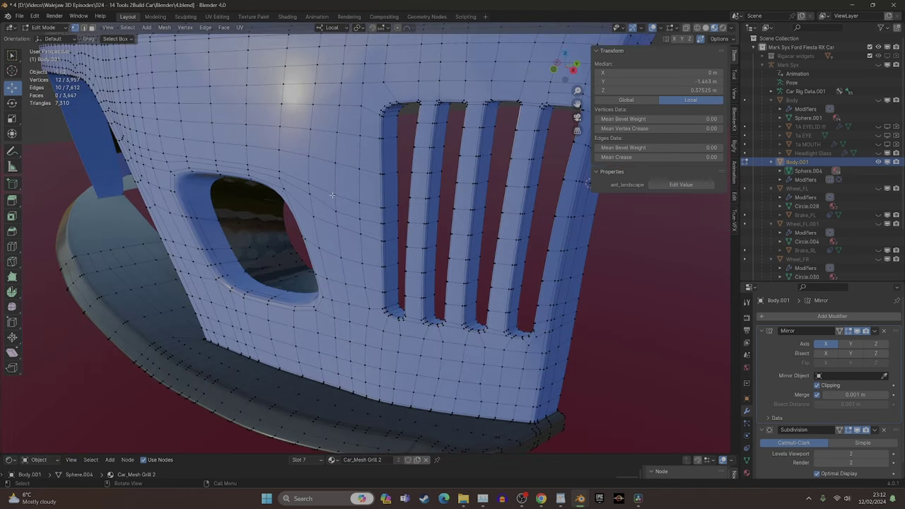
pyautogui.keyDown('shift'); pyautogui.moveTo(328, 196); pyautogui.dragTo(341, 279, button='middle'); pyautogui.keyUp('shift')
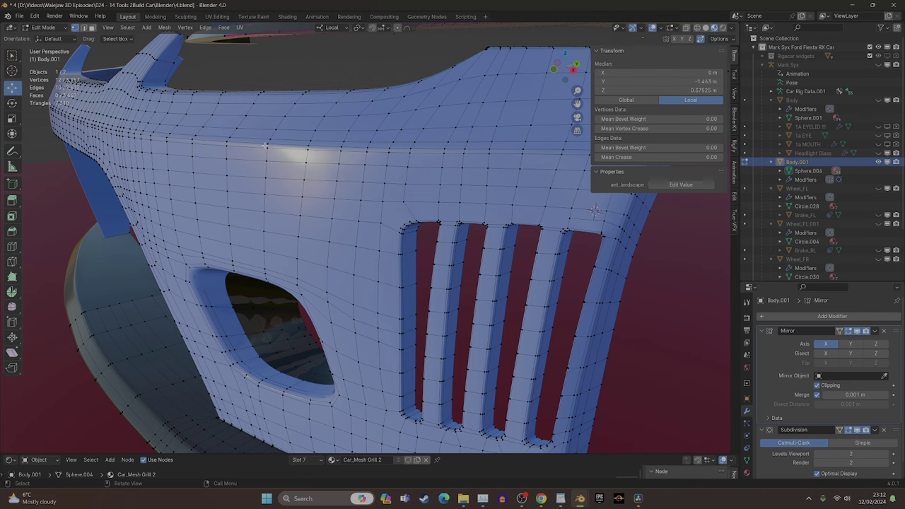
pyautogui.scroll(-6, 308, 165)
pyautogui.moveTo(453, 201); pyautogui.dragTo(475, 203, button='middle')
pyautogui.keyDown('shift'); pyautogui.moveTo(481, 203); pyautogui.dragTo(492, 274, button='middle'); pyautogui.keyUp('shift')
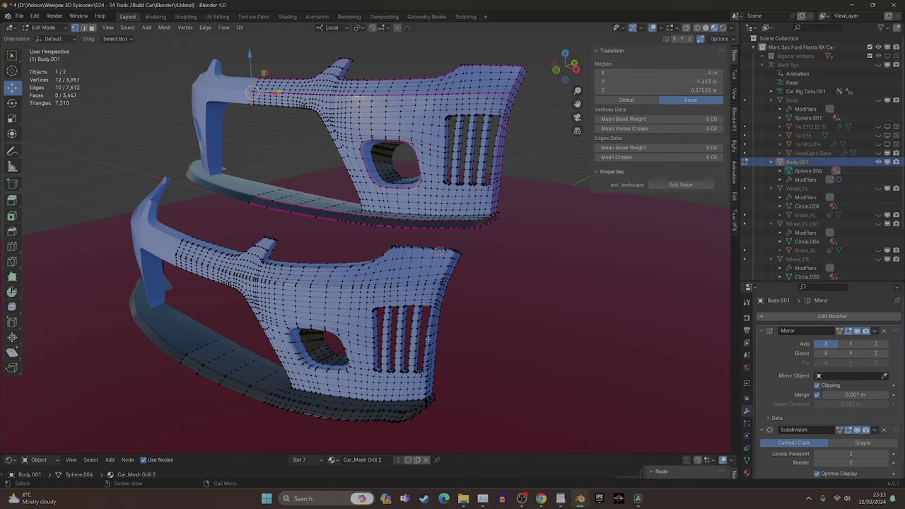
pyautogui.moveTo(426, 338); pyautogui.dragTo(391, 254, button='middle')
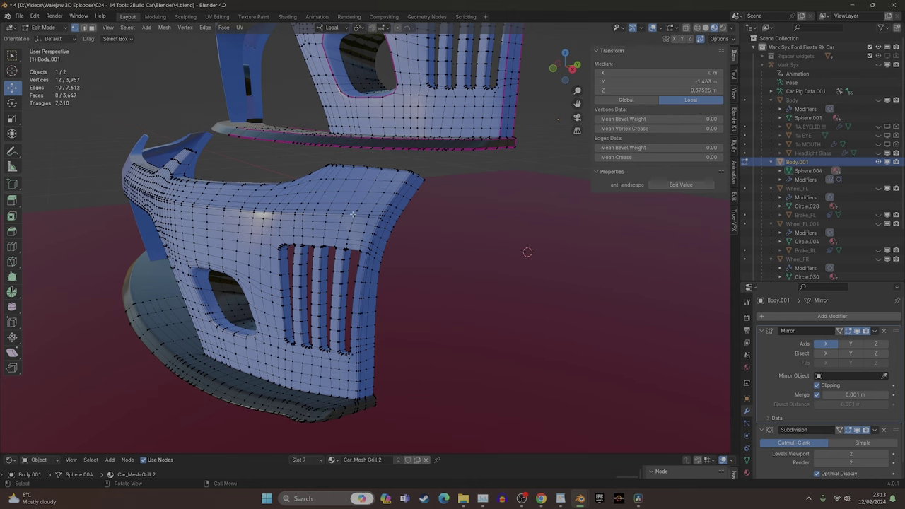
pyautogui.moveTo(380, 225); pyautogui.dragTo(358, 333, button='middle')
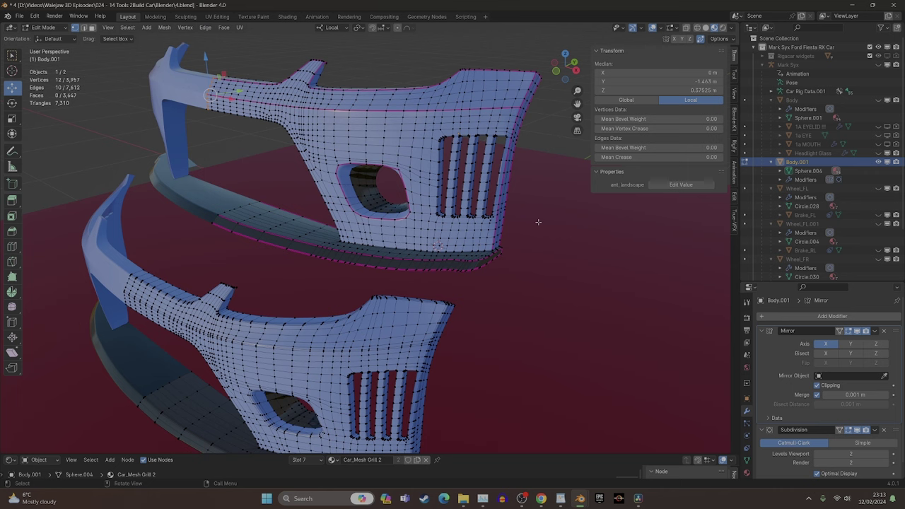
pyautogui.keyDown('shift'); pyautogui.moveTo(451, 347); pyautogui.dragTo(452, 228, button='middle'); pyautogui.keyUp('shift')
pyautogui.scroll(3, 450, 229)
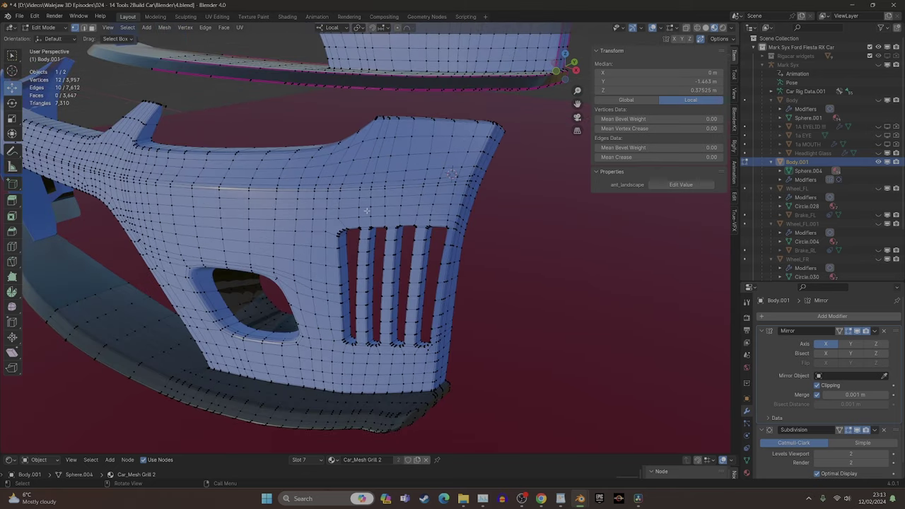
pyautogui.scroll(4, 366, 210)
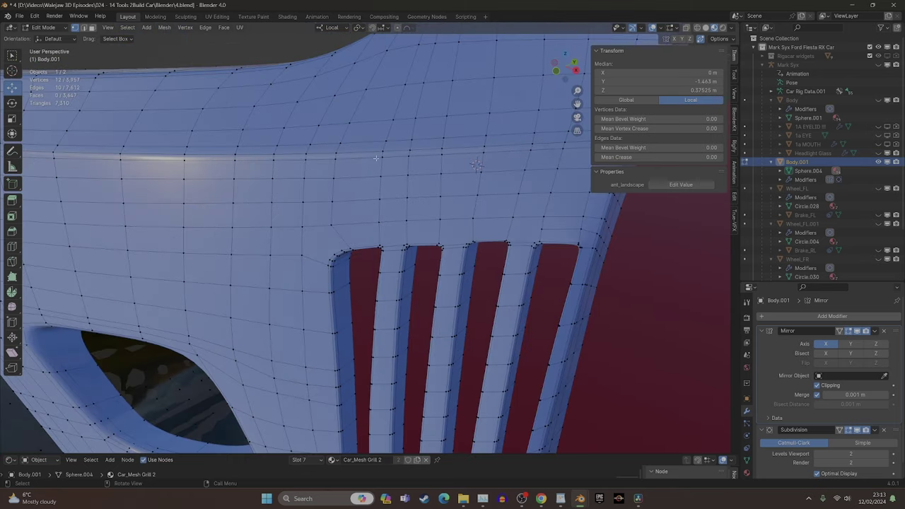
pyautogui.scroll(-7, 394, 207)
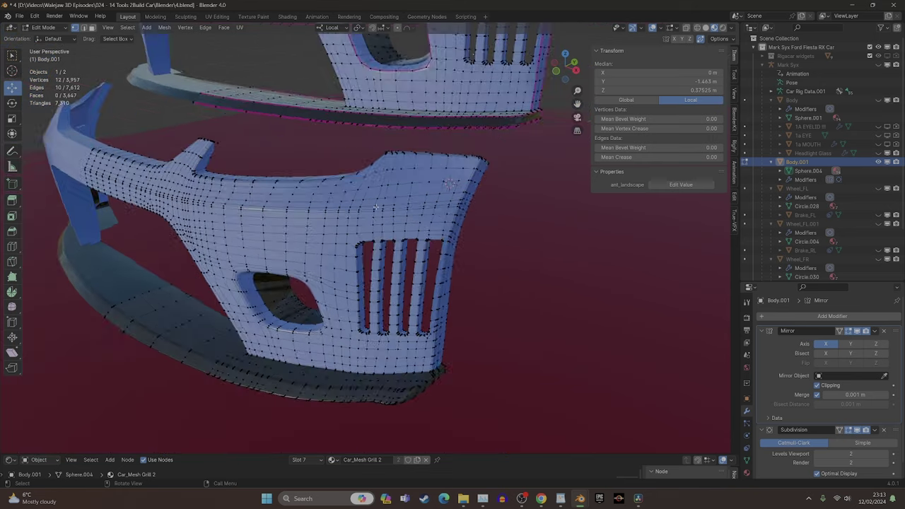
# - Leave Edit Mode and compare the surface shading of the two bumpers around the fog-light openings and from both sides
pyautogui.press('Tab')
pyautogui.moveTo(377, 210); pyautogui.dragTo(340, 309, button='middle')
pyautogui.scroll(8, 342, 302)
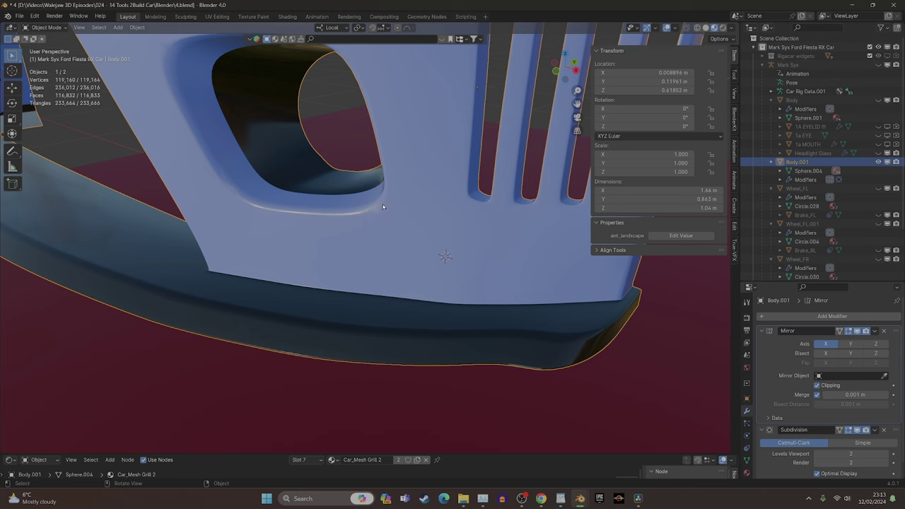
pyautogui.scroll(-4, 382, 212)
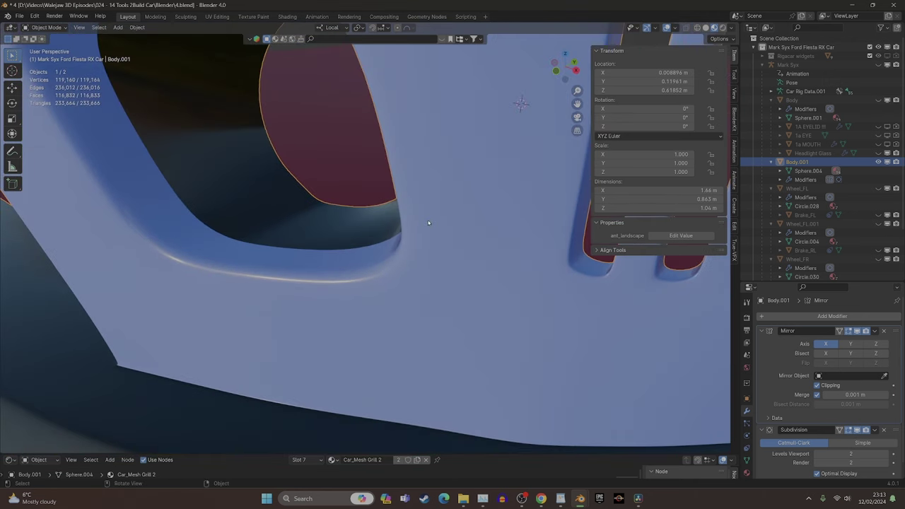
pyautogui.scroll(-2, 427, 222)
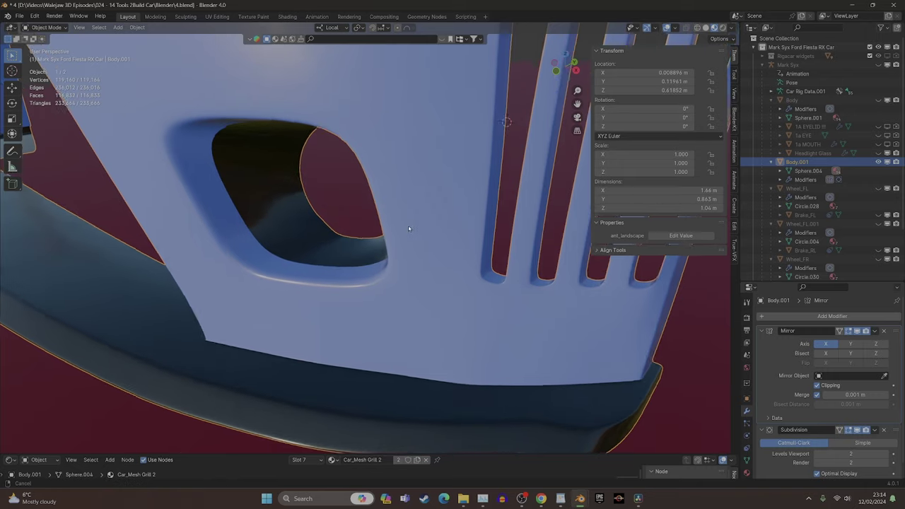
pyautogui.scroll(-2, 417, 226)
pyautogui.scroll(-4, 416, 226)
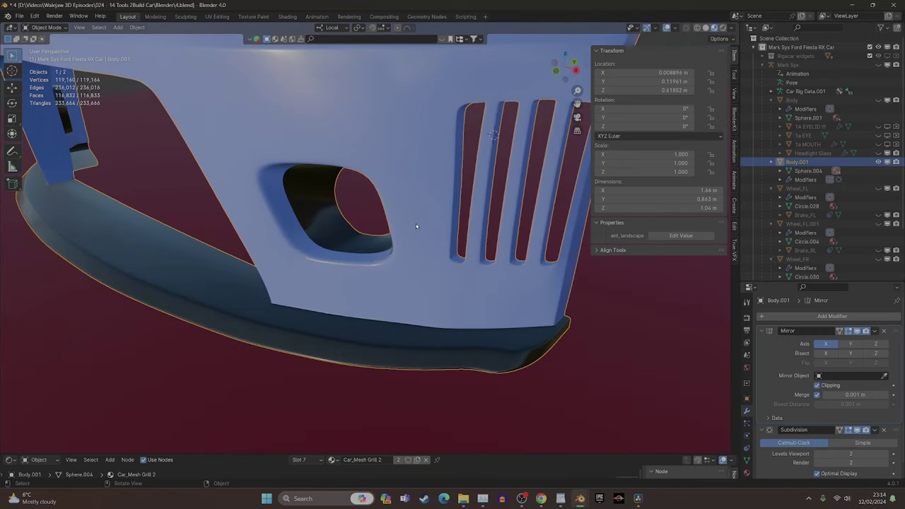
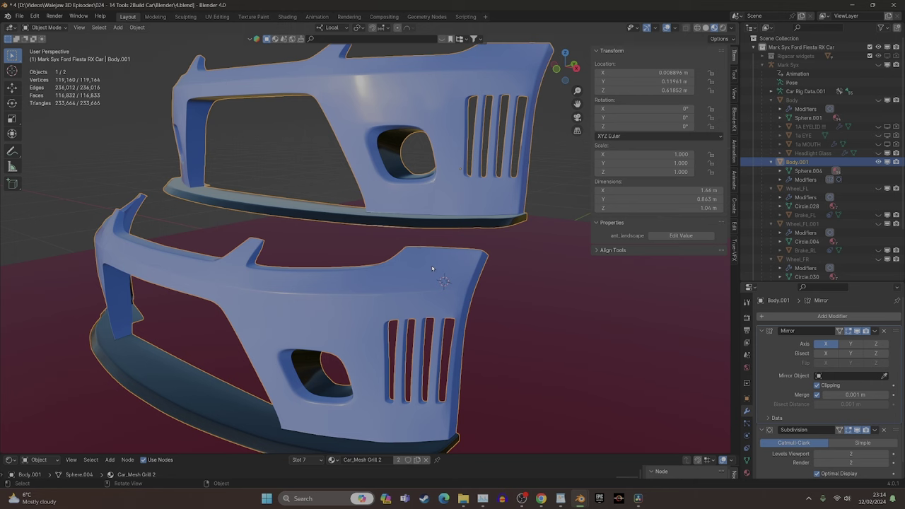
pyautogui.moveTo(423, 277); pyautogui.dragTo(450, 285, button='middle')
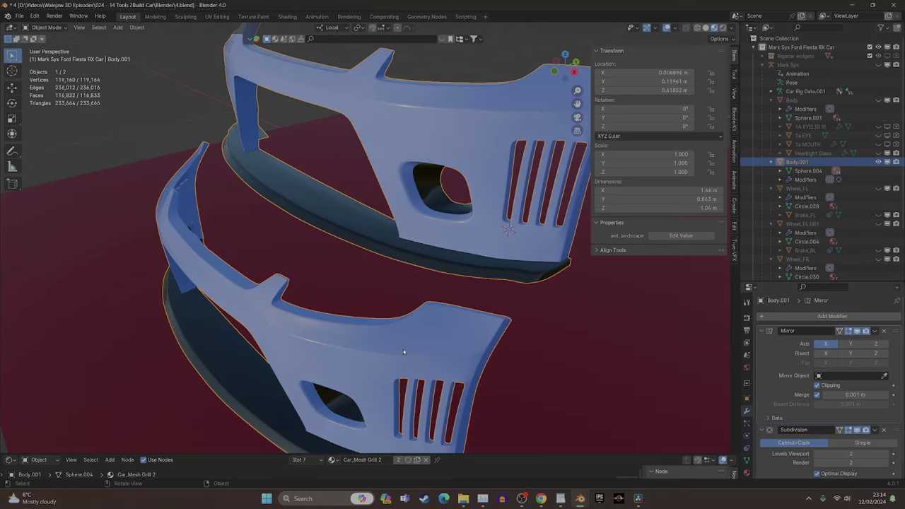
pyautogui.moveTo(403, 351); pyautogui.dragTo(524, 331, button='middle')
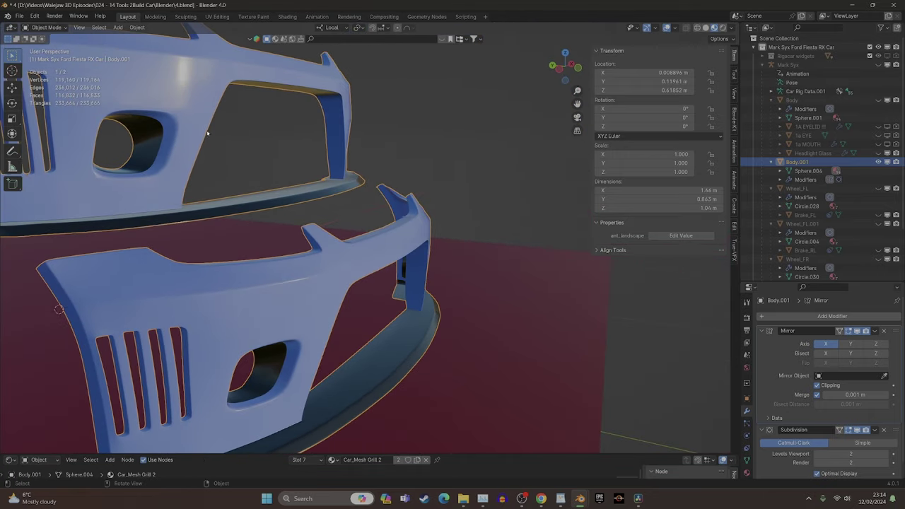
pyautogui.moveTo(283, 132); pyautogui.dragTo(161, 164, button='middle')
pyautogui.scroll(-1, 158, 163)
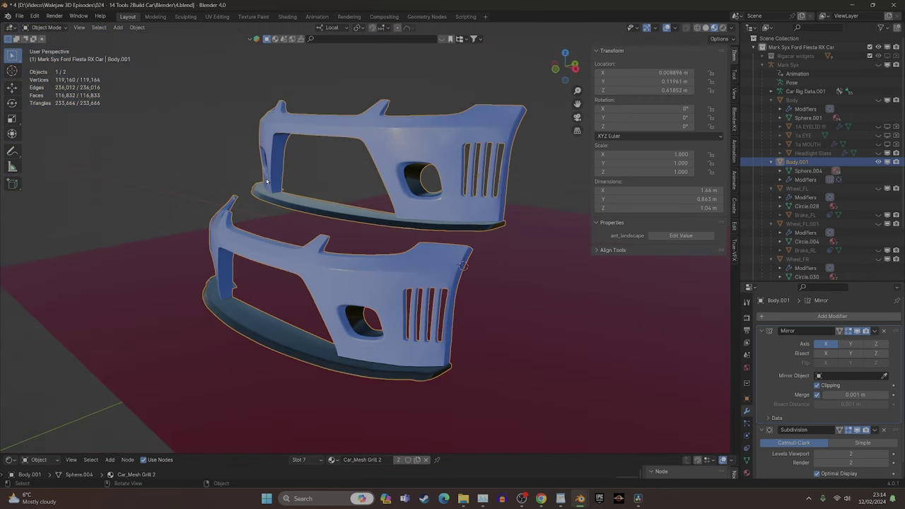
pyautogui.keyDown('shift'); pyautogui.moveTo(267, 182); pyautogui.dragTo(224, 182, button='middle'); pyautogui.keyUp('shift')
pyautogui.moveTo(297, 206)
pyautogui.mouseDown(button='middle')
pyautogui.moveTo(261, 206)
pyautogui.moveTo(304, 206)
pyautogui.mouseUp(button='middle')
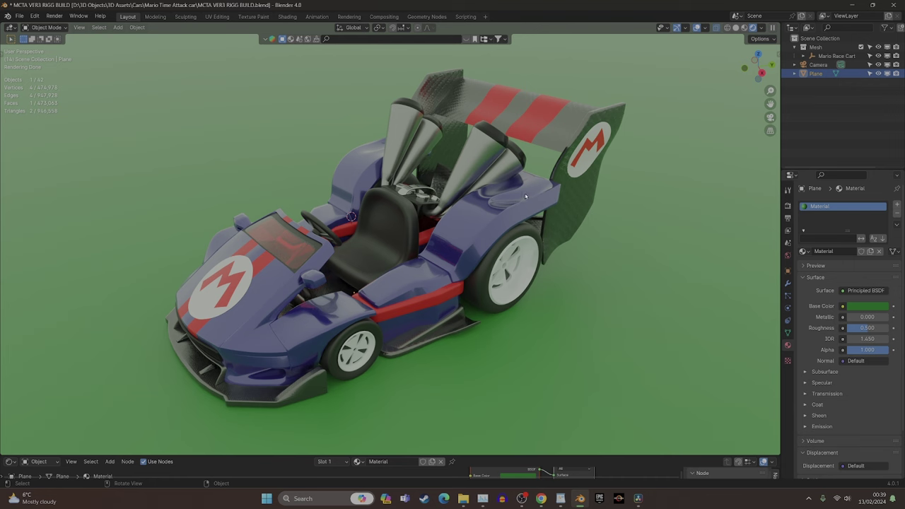
# - Select the kart's blue rear wheel-arch panel and show its mesh in Edit Mode
pyautogui.scroll(5, 594, 256)
pyautogui.scroll(2, 592, 261)
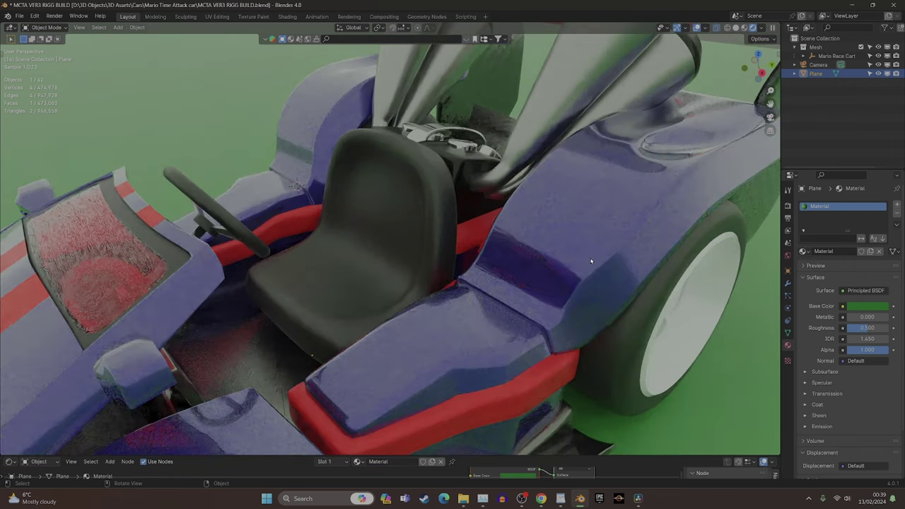
pyautogui.keyDown('shift'); pyautogui.moveTo(584, 261); pyautogui.dragTo(448, 307, button='middle'); pyautogui.keyUp('shift')
pyautogui.click(447, 307)
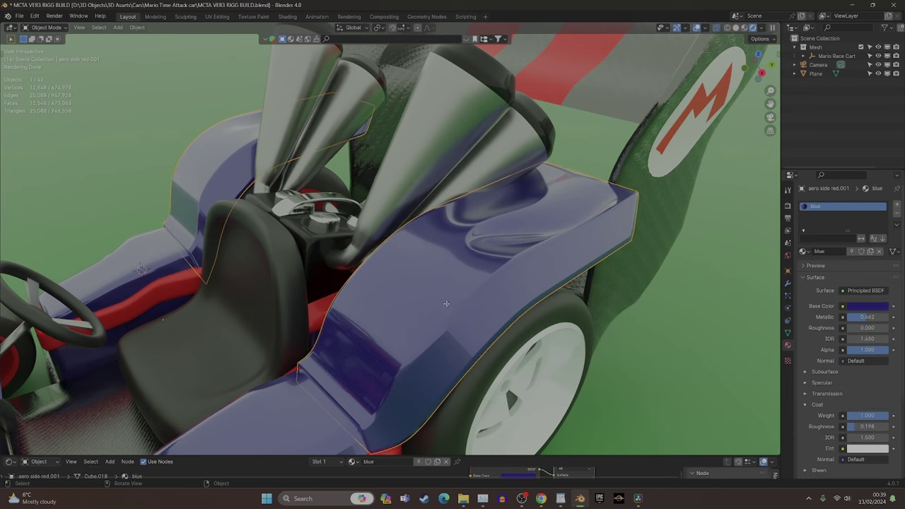
pyautogui.press('Tab')
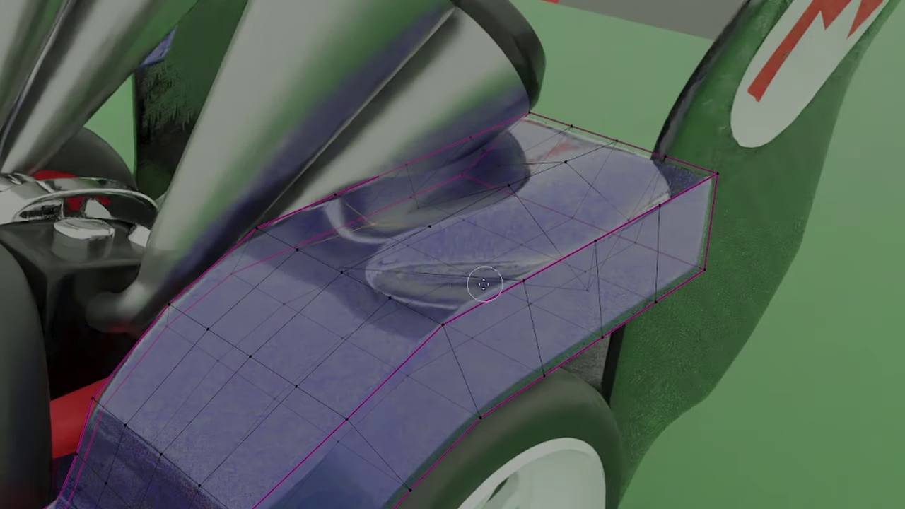
# - Move the vertex beside the exhaust on the wheel arch's top surface and slide it along its edge
pyautogui.press('g')
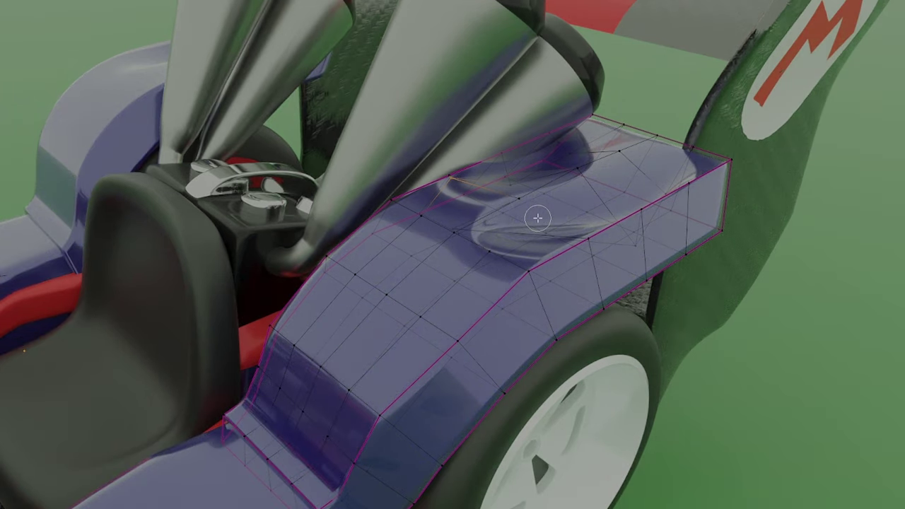
pyautogui.click(537, 218)
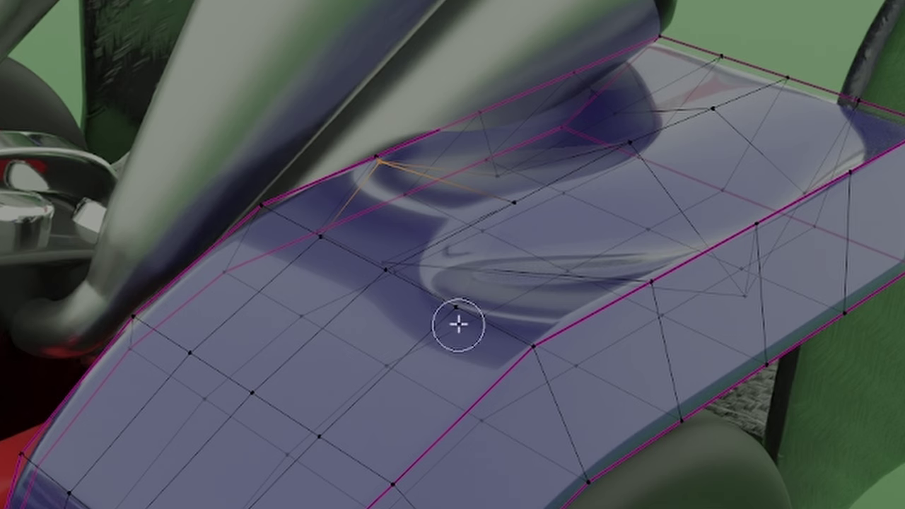
pyautogui.press('g')
pyautogui.press('g')
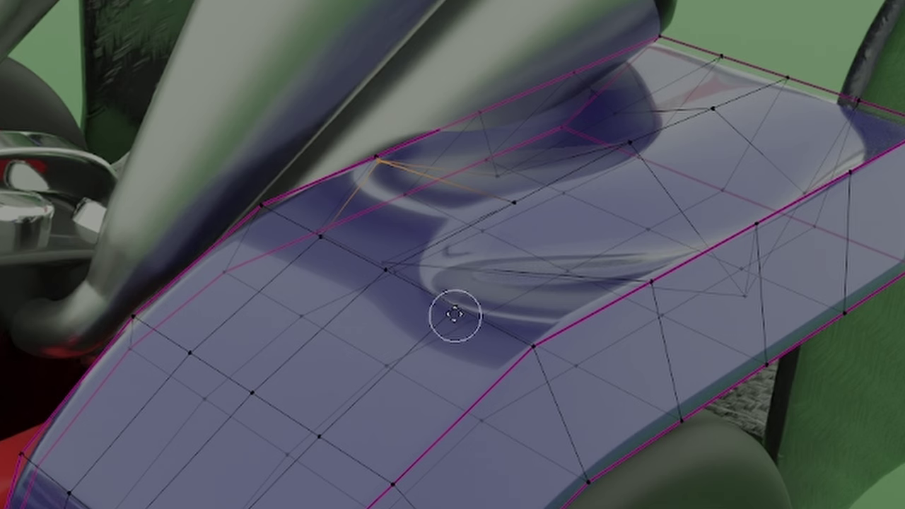
pyautogui.click(470, 246)
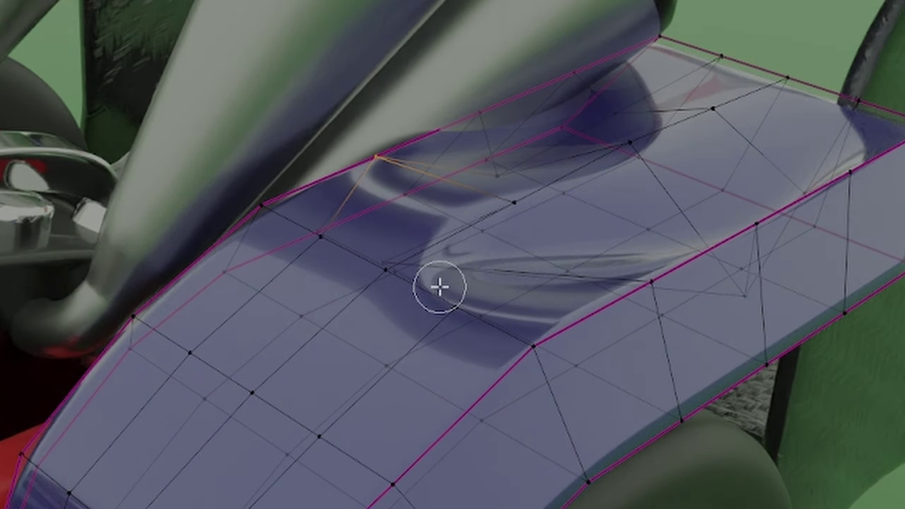
pyautogui.click(501, 319)
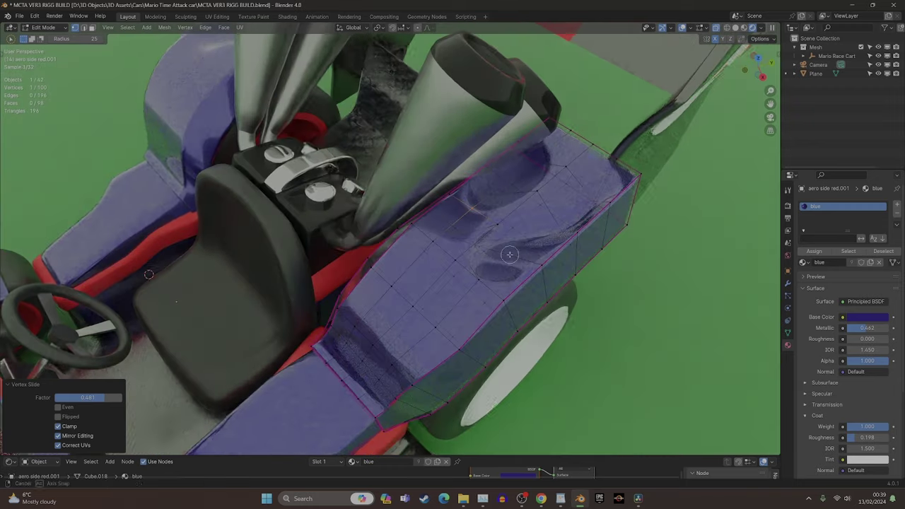
# - Slide the misplaced vertices on the wheel arch's top surface along their edges until the grid is evenly spaced
pyautogui.scroll(2, 509, 243)
pyautogui.moveTo(509, 254); pyautogui.dragTo(446, 275, button='middle')
pyautogui.hotkey('shift', 'v')
pyautogui.click(483, 247)
pyautogui.hotkey('shift', 'v')
pyautogui.click(519, 266)
pyautogui.click(508, 215)
pyautogui.moveTo(519, 266); pyautogui.dragTo(605, 233, button='middle')
pyautogui.hotkey('shift', 'v')
pyautogui.click(549, 243)
pyautogui.hotkey('shift', 'v')
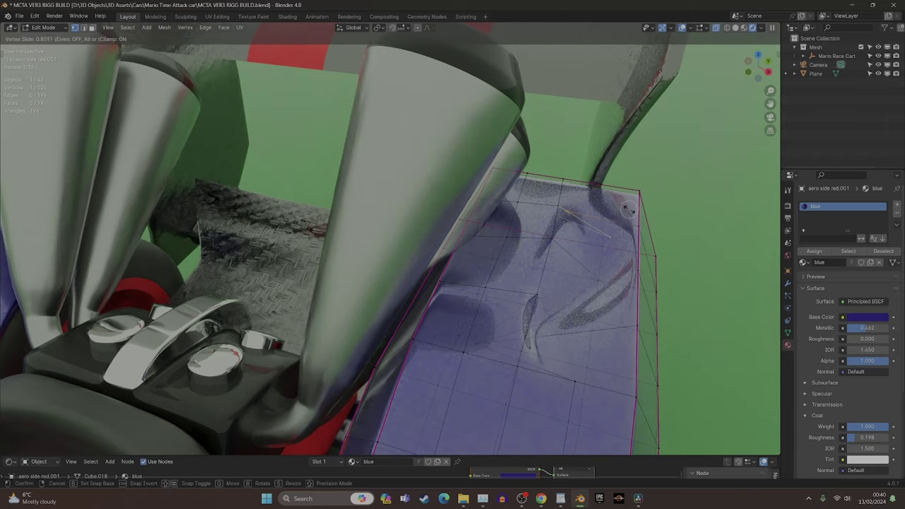
pyautogui.click(621, 282)
pyautogui.moveTo(625, 332); pyautogui.dragTo(603, 338, button='middle')
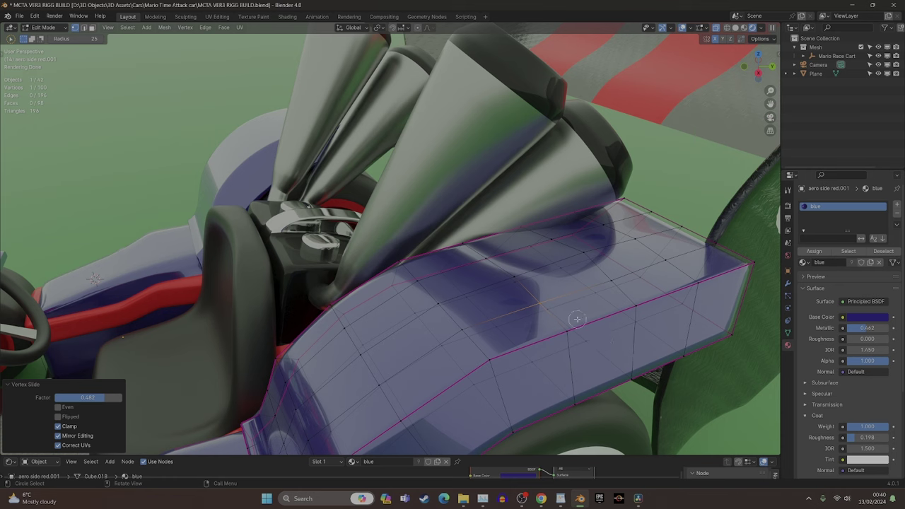
# - Select the block of six faces on the wheel arch's top surface and apply Smooth Vertices to their vertices
pyautogui.press('3')
pyautogui.moveTo(559, 274)
pyautogui.mouseDown()
pyautogui.moveTo(616, 259)
pyautogui.moveTo(596, 243)
pyautogui.mouseUp()
pyautogui.keyDown('shift'); pyautogui.click(495, 287); pyautogui.keyUp('shift')
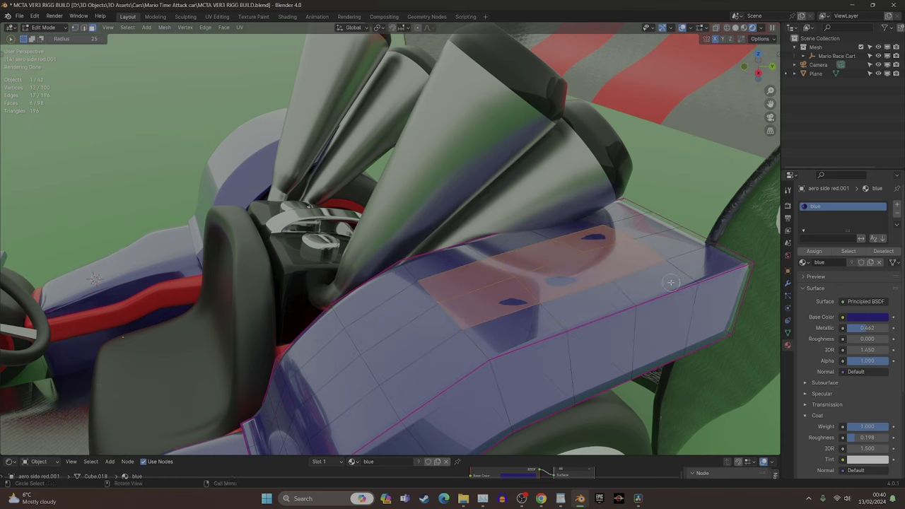
pyautogui.press('1')
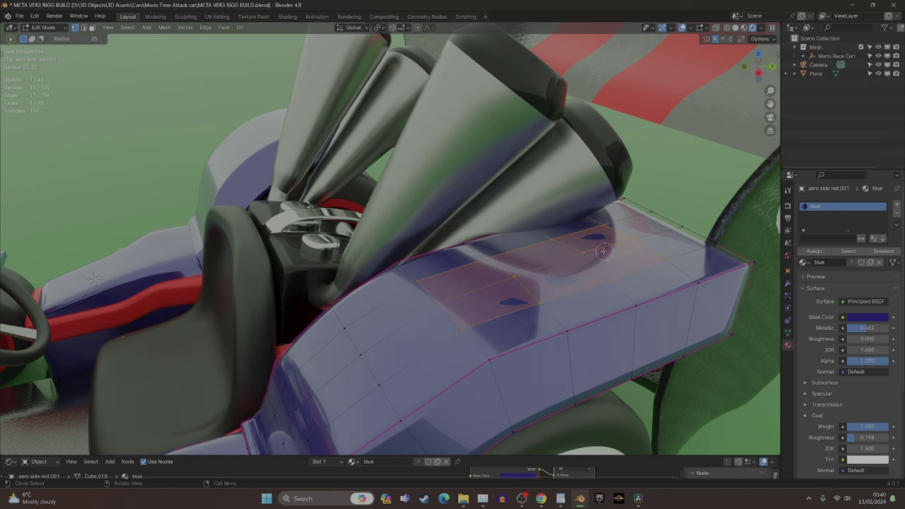
pyautogui.click(204, 28)
pyautogui.moveTo(185, 28)
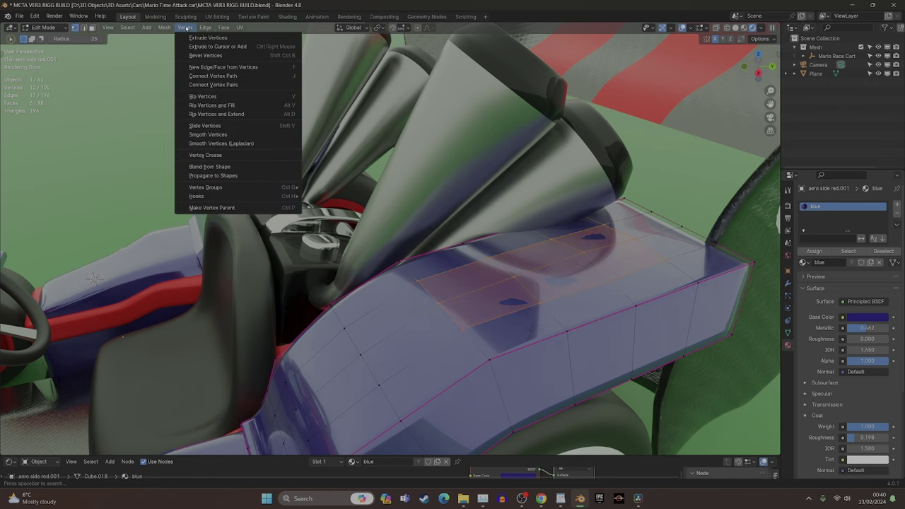
pyautogui.click(223, 135)
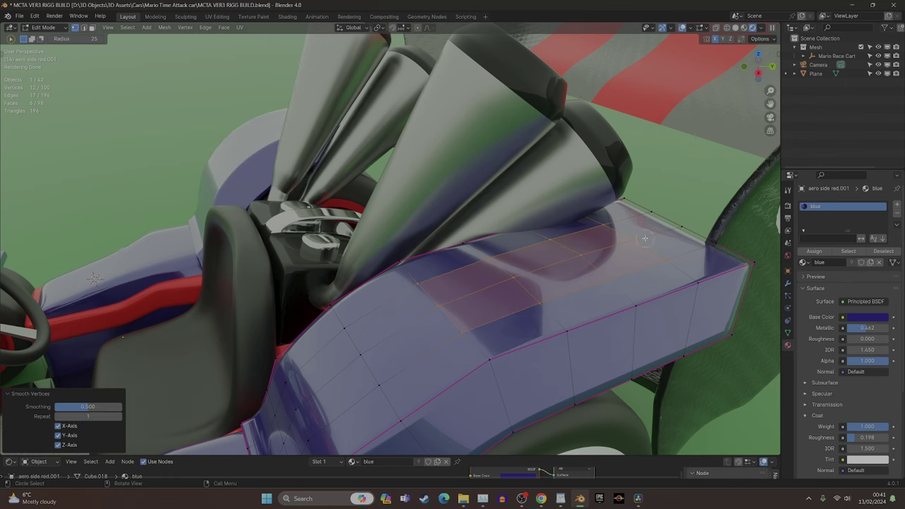
# - Try a Smooth Vertices smoothing value of 10, then set it to 1
pyautogui.click(99, 408)
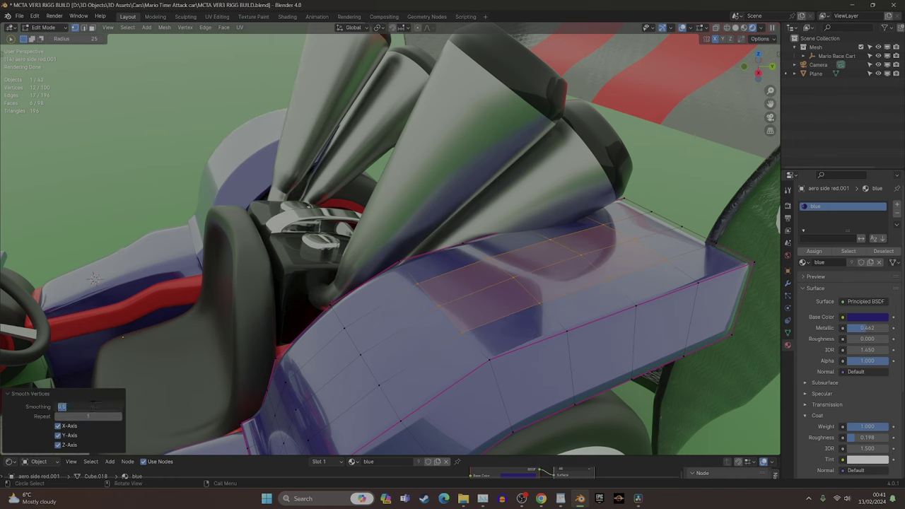
pyautogui.write('10')
pyautogui.press('Return')
pyautogui.click(95, 406)
pyautogui.write('1')
pyautogui.press('Return')
# - Move the selected edge strip at the front of the wheel arch's top surface along the Z axis
pyautogui.moveTo(537, 212); pyautogui.dragTo(497, 344, button='middle')
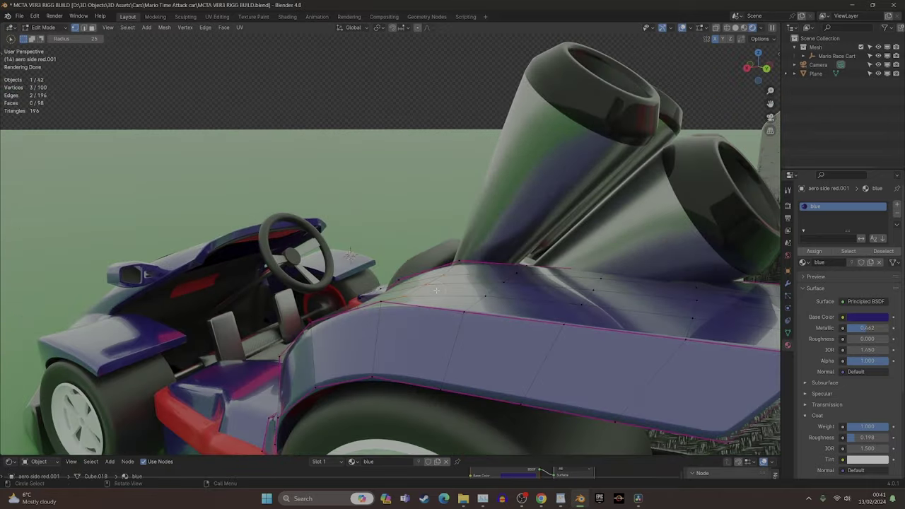
pyautogui.press('g')
pyautogui.press('z')
pyautogui.click(436, 287)
pyautogui.moveTo(436, 286); pyautogui.dragTo(368, 334, button='middle')
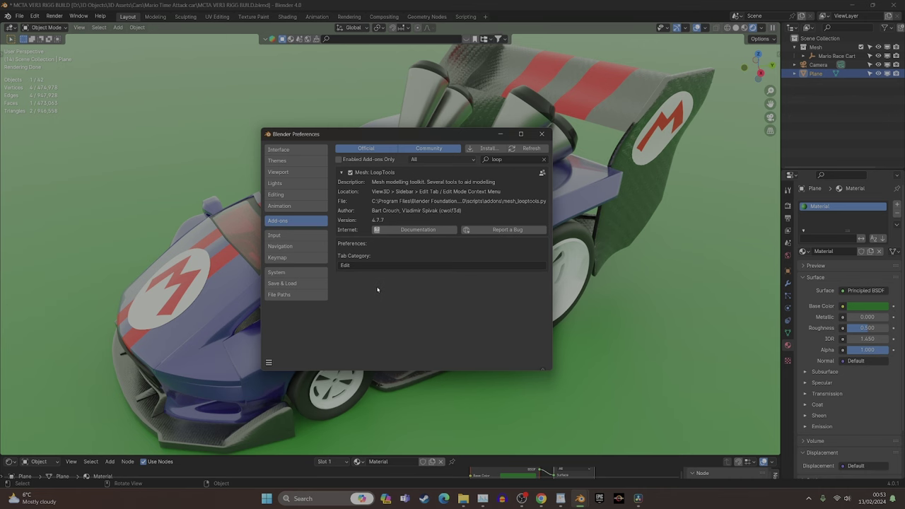
# - Close the add-on preferences and distort the front wheel's rim by moving six vertices of its upper edge outward
pyautogui.click(540, 135)
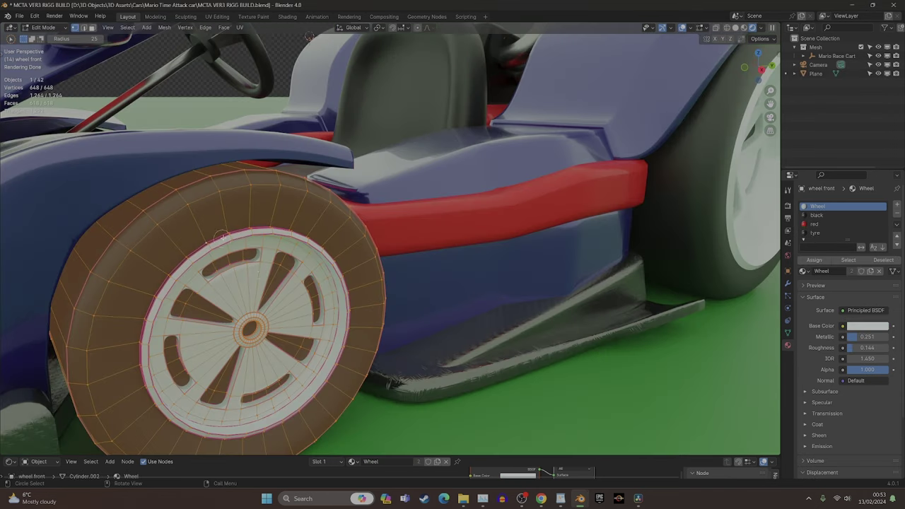
pyautogui.keyDown('shift'); pyautogui.moveTo(250, 227); pyautogui.dragTo(269, 205, button='middle'); pyautogui.keyUp('shift')
pyautogui.click(242, 210)
pyautogui.moveTo(261, 200); pyautogui.dragTo(282, 198)
pyautogui.press('g')
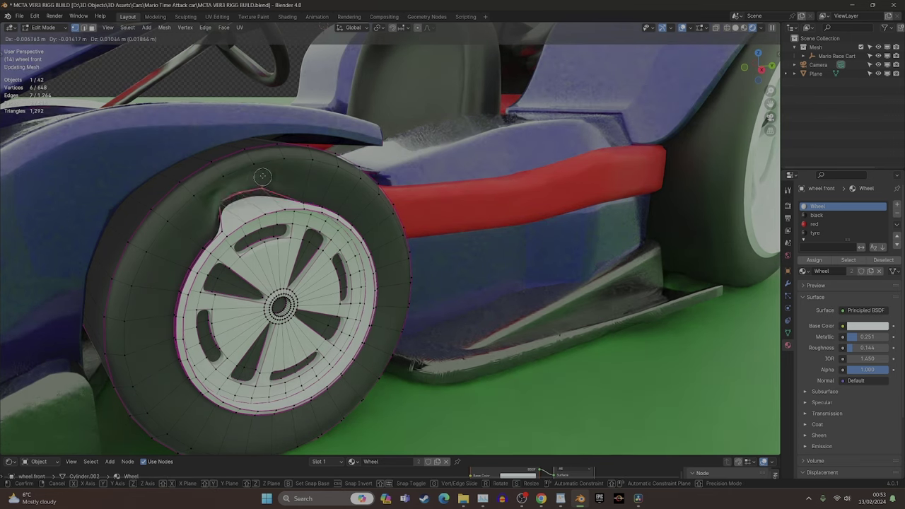
pyautogui.click(262, 174)
# - Select the distorted outer edge loop of the front wheel's rim and make it round with LoopTools Circle
pyautogui.moveTo(313, 229); pyautogui.dragTo(367, 188, button='middle')
pyautogui.scroll(1, 282, 221)
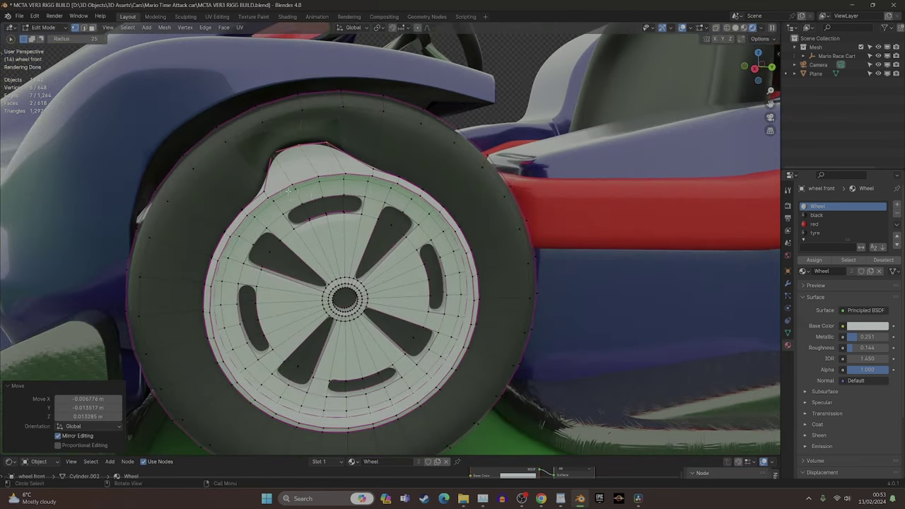
pyautogui.keyDown('alt'); pyautogui.click(253, 200); pyautogui.keyUp('alt')
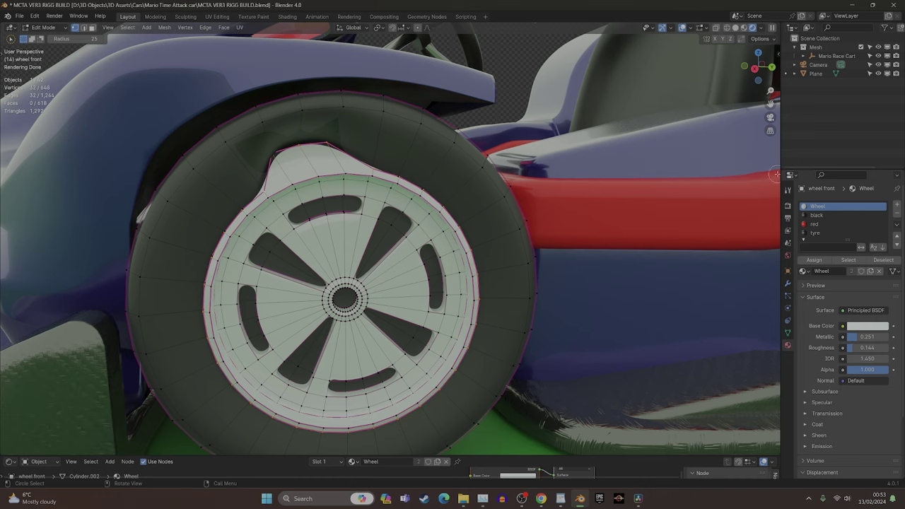
pyautogui.press('n')
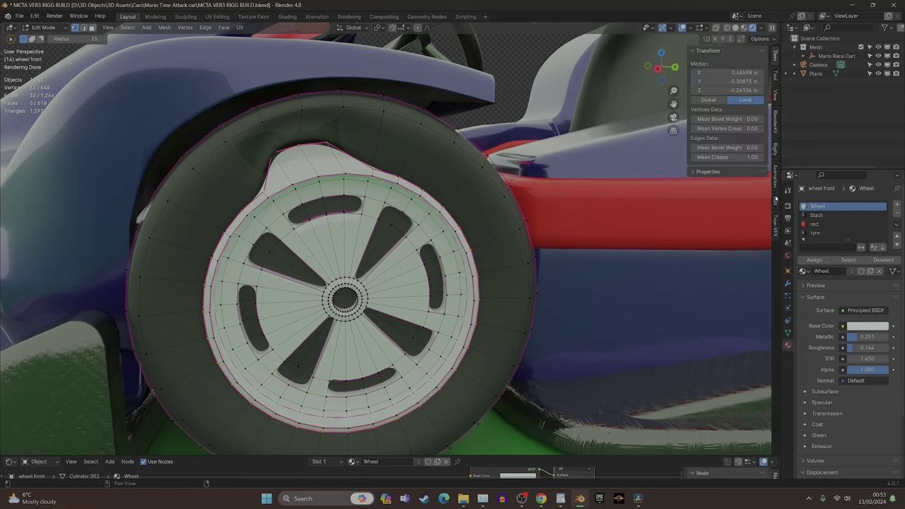
pyautogui.click(776, 201)
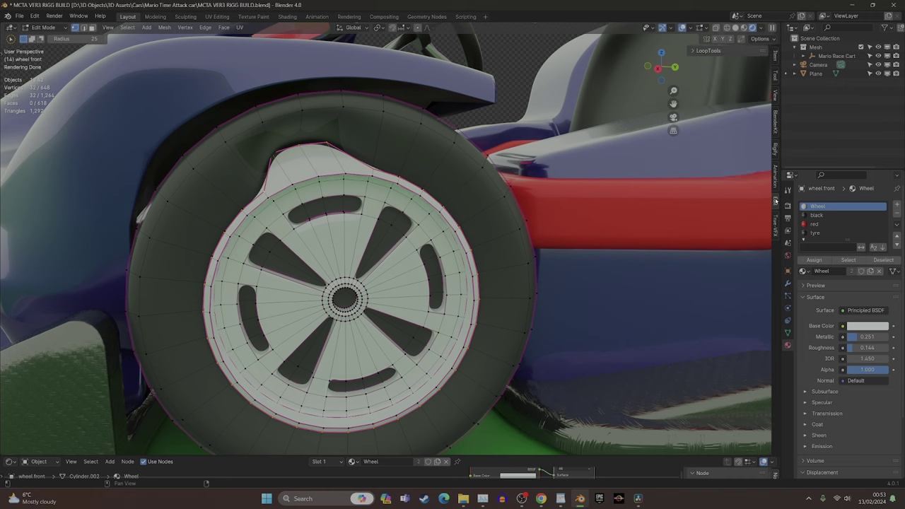
pyautogui.click(693, 52)
pyautogui.click(733, 73)
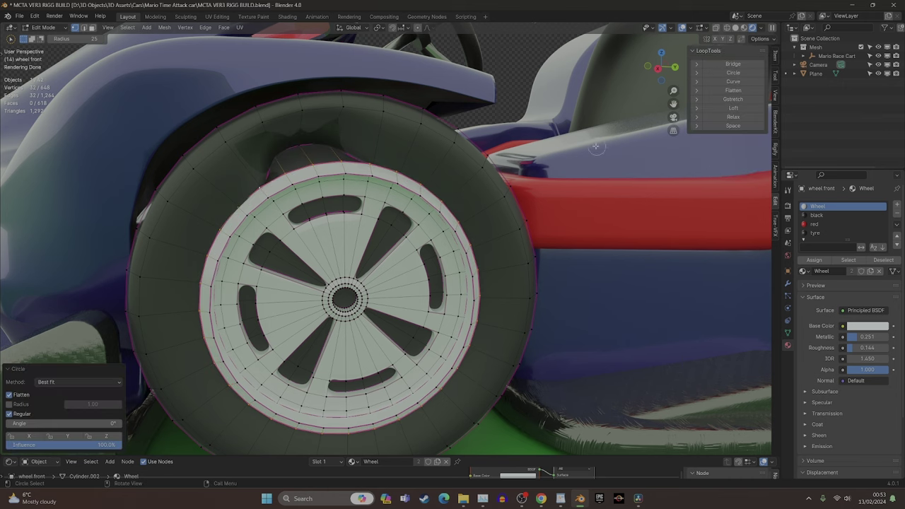
# - Select the distorted tyre loop around the rim and round it with LoopTools Circle
pyautogui.moveTo(281, 274); pyautogui.dragTo(290, 157, button='middle')
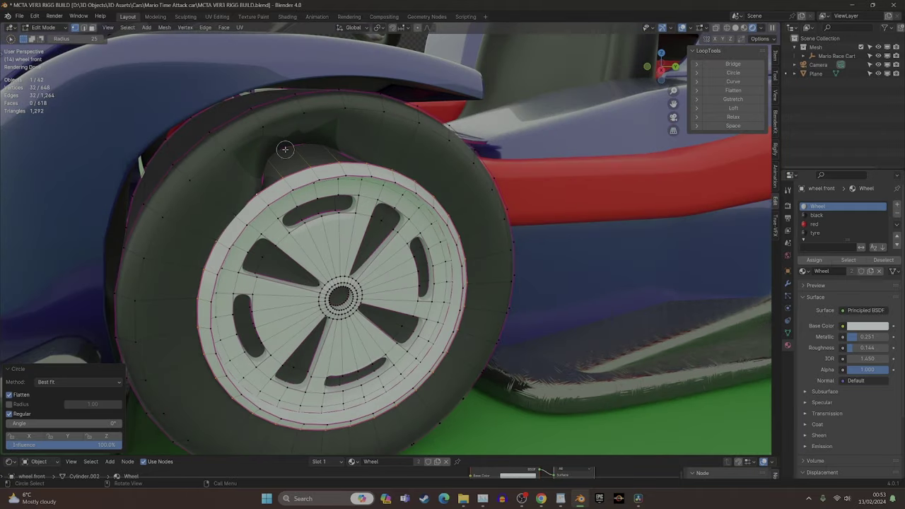
pyautogui.keyDown('alt'); pyautogui.click(285, 150); pyautogui.keyUp('alt')
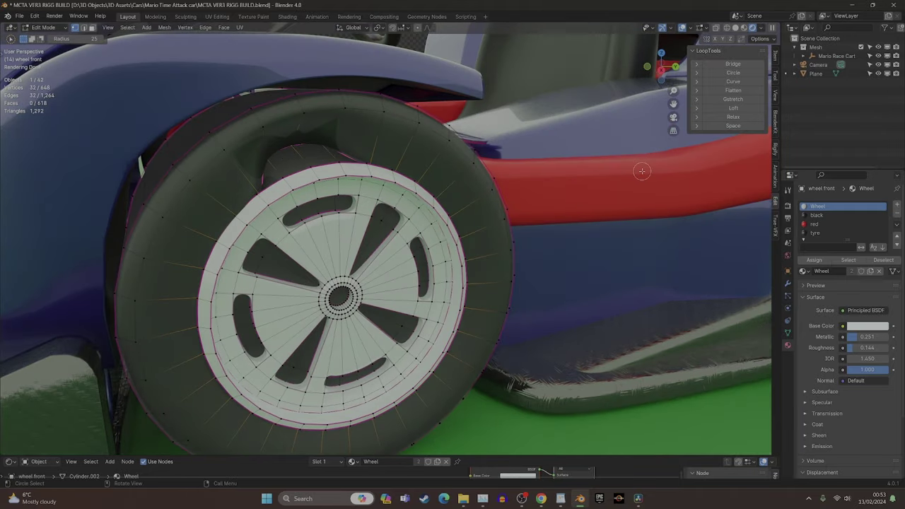
pyautogui.click(736, 73)
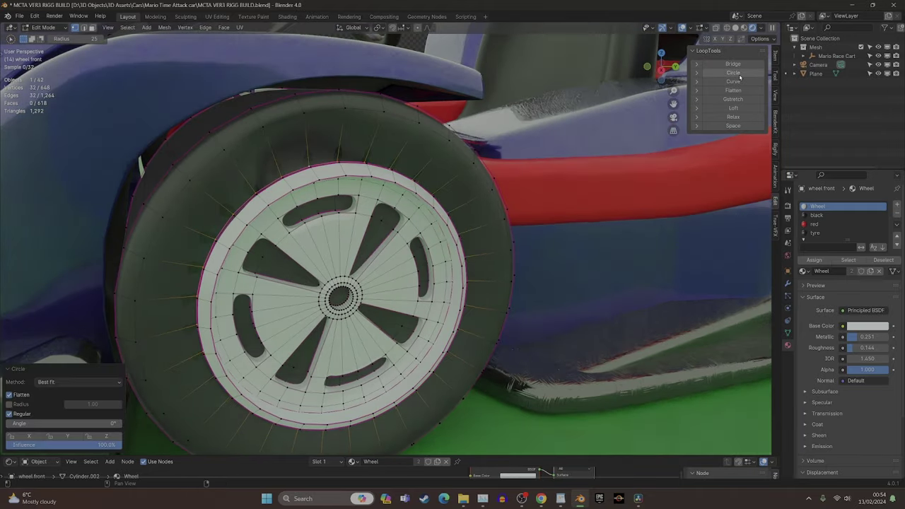
pyautogui.moveTo(559, 156); pyautogui.dragTo(523, 145, button='middle')
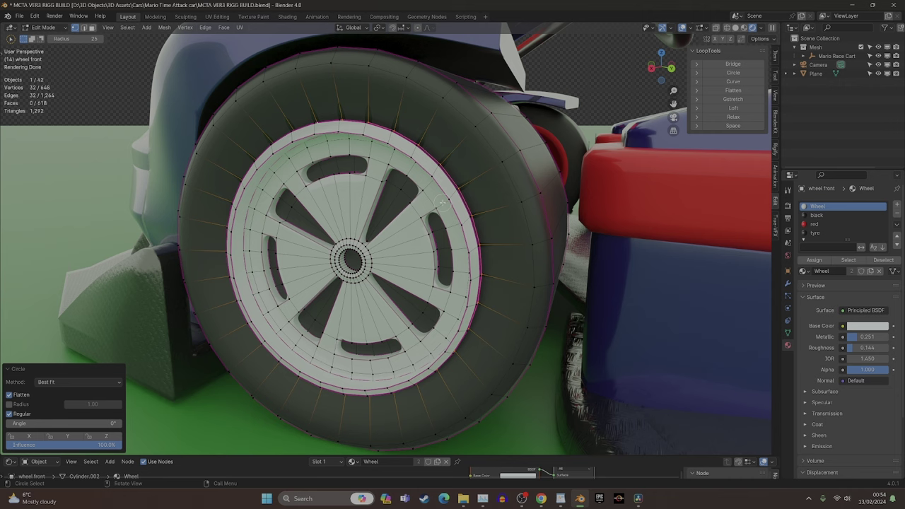
# - Try face and edge selection on the front wheel's tyre and spokes, and select an edge loop around the rim
pyautogui.press('2')
pyautogui.press('3')
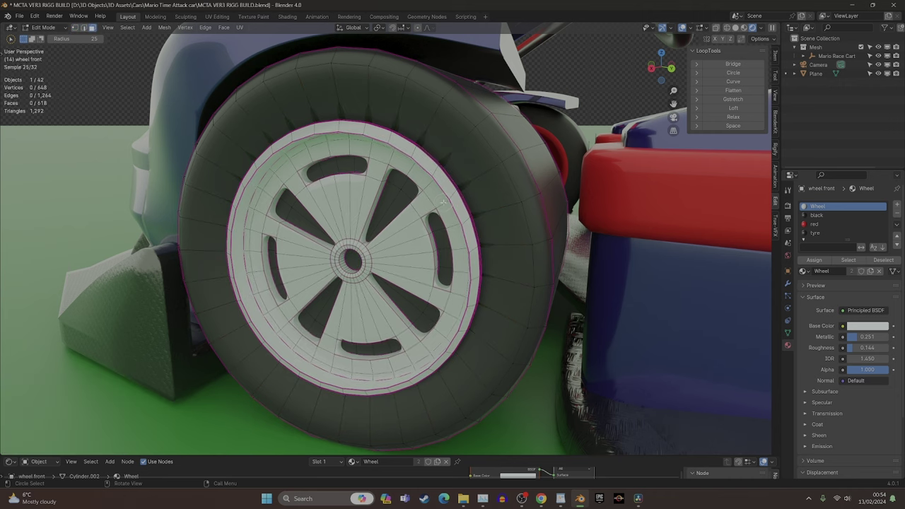
pyautogui.click(470, 157)
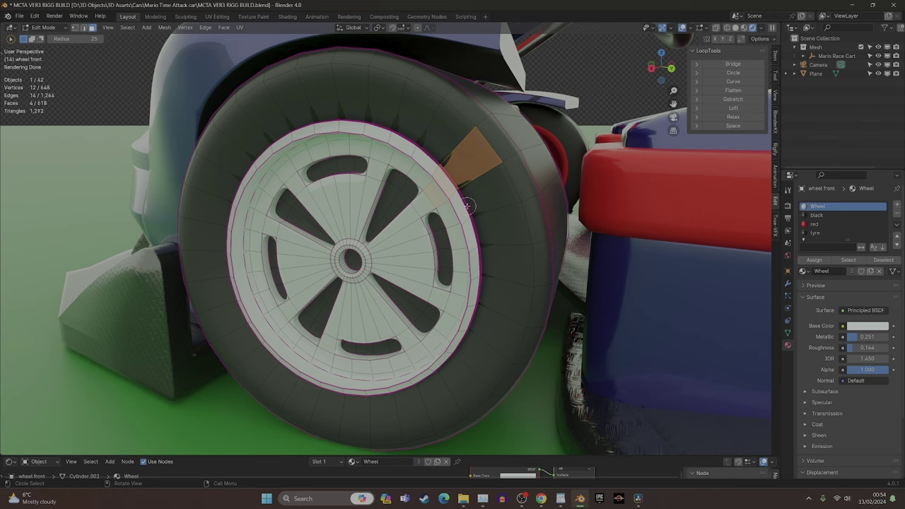
pyautogui.press('2')
pyautogui.click(424, 169)
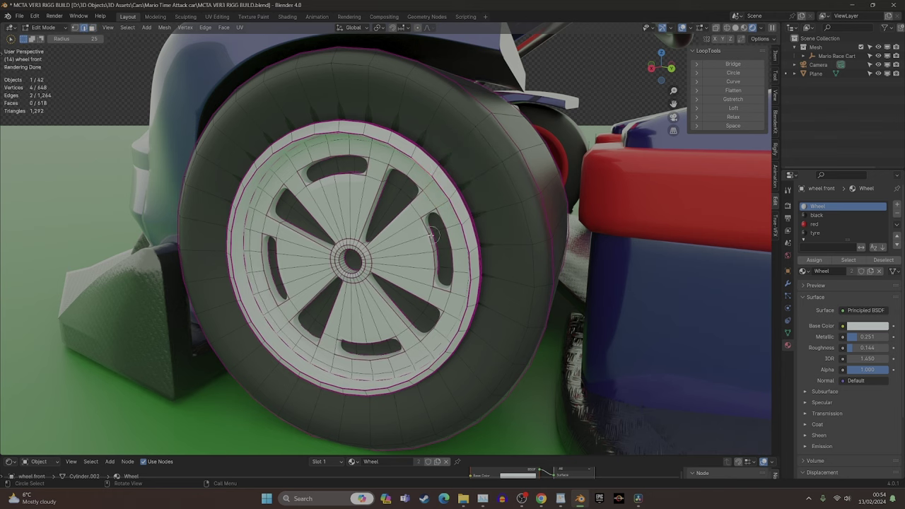
pyautogui.click(394, 304)
pyautogui.scroll(3, 387, 141)
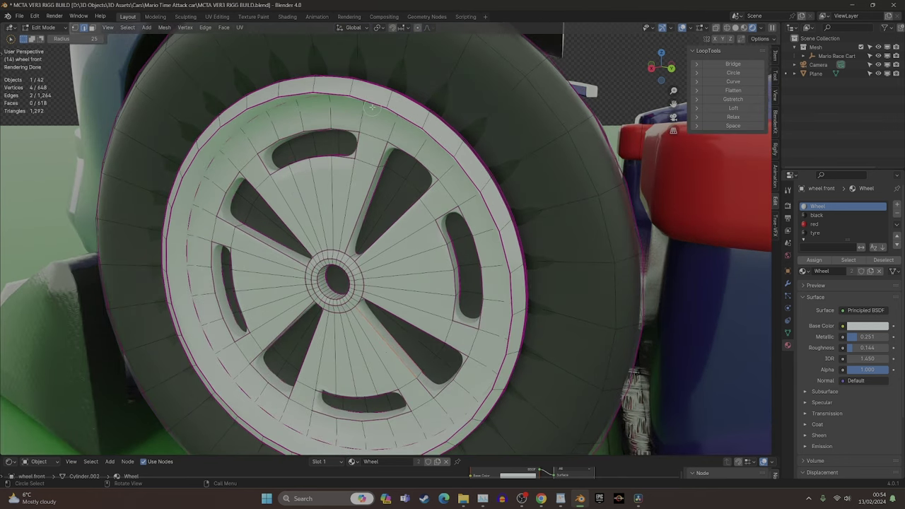
pyautogui.keyDown('alt'); pyautogui.click(349, 93); pyautogui.keyUp('alt')
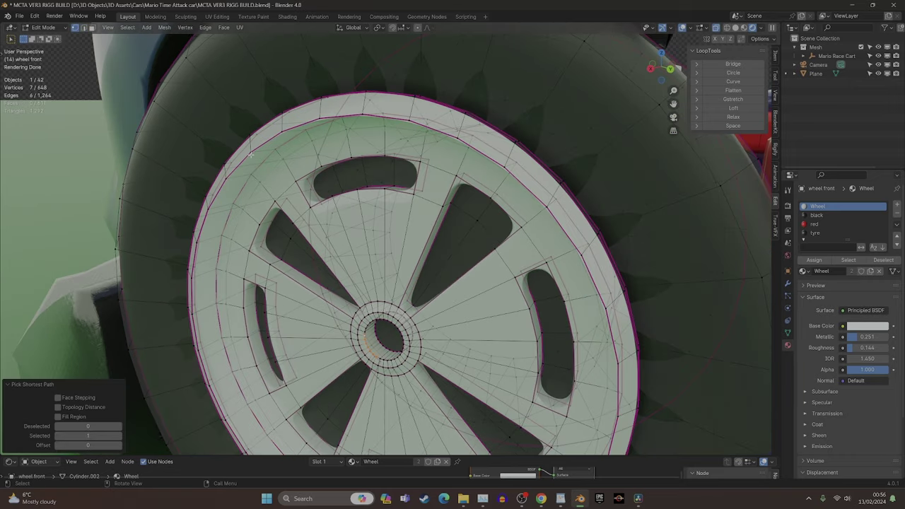
# - Select a run of vertices along the rim's upper inner edge using Pick Shortest Path
pyautogui.click(251, 152)
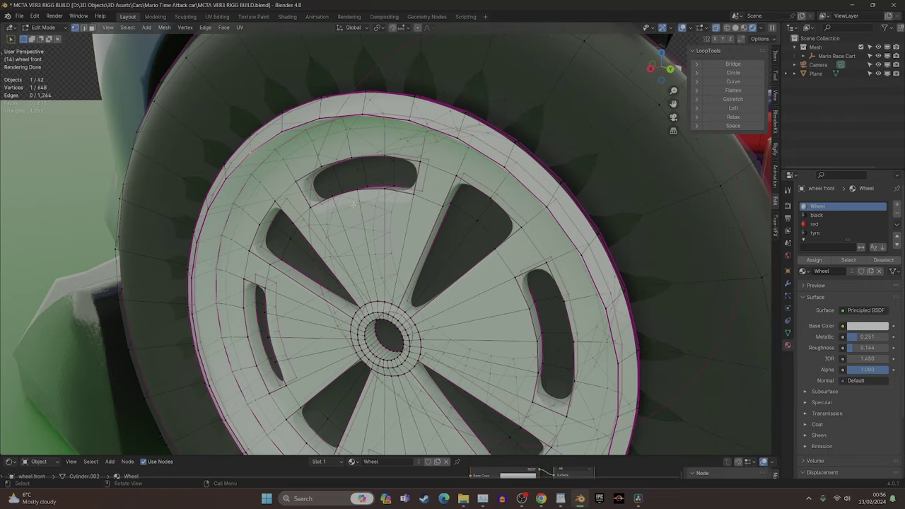
pyautogui.keyDown('ctrl'); pyautogui.click(498, 176); pyautogui.keyUp('ctrl')
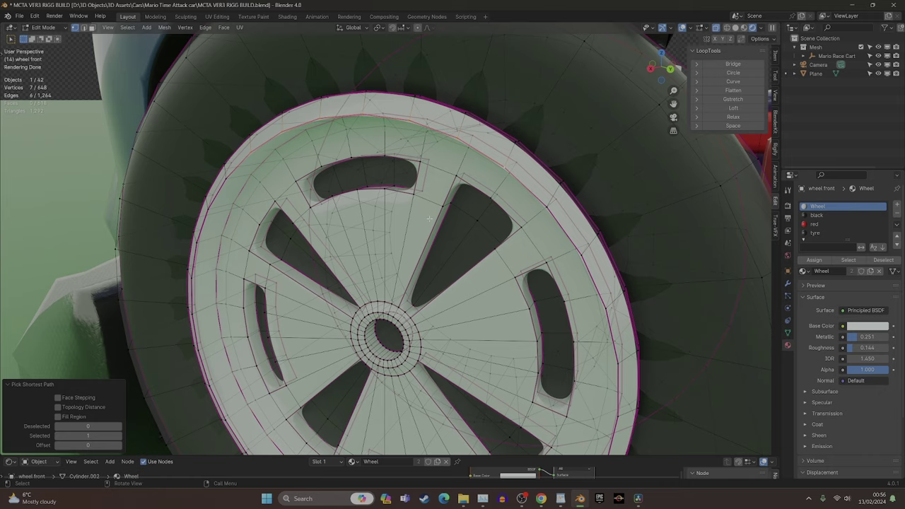
# - Select the two neighbouring edge loops along the front wheel rim's upper lip
pyautogui.moveTo(504, 153); pyautogui.dragTo(407, 222, button='middle')
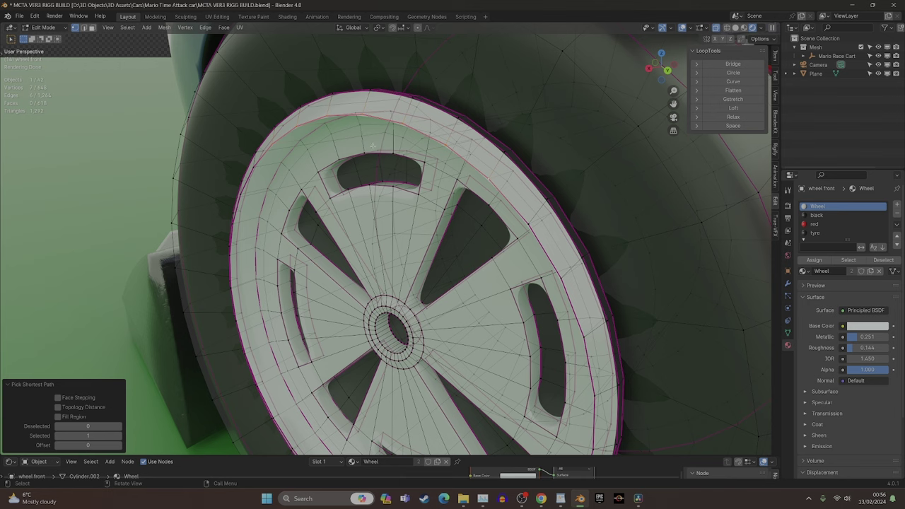
pyautogui.keyDown('alt'); pyautogui.click(323, 149); pyautogui.keyUp('alt')
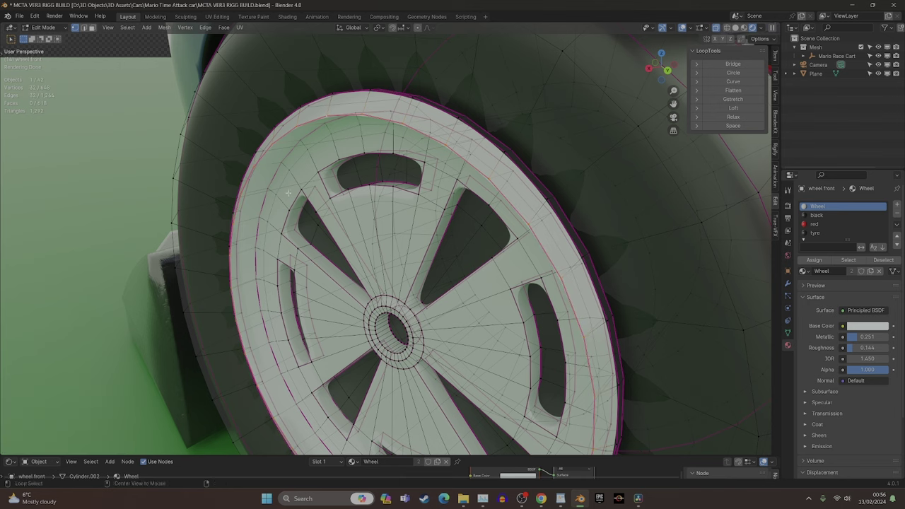
pyautogui.keyDown('alt'); pyautogui.keyDown('shift'); pyautogui.click(308, 145); pyautogui.keyUp('shift'); pyautogui.keyUp('alt')
# - Grow the rim loop selection once, shrink it back one level, and expand it by three more levels
pyautogui.press('ctrl+KP_Add')
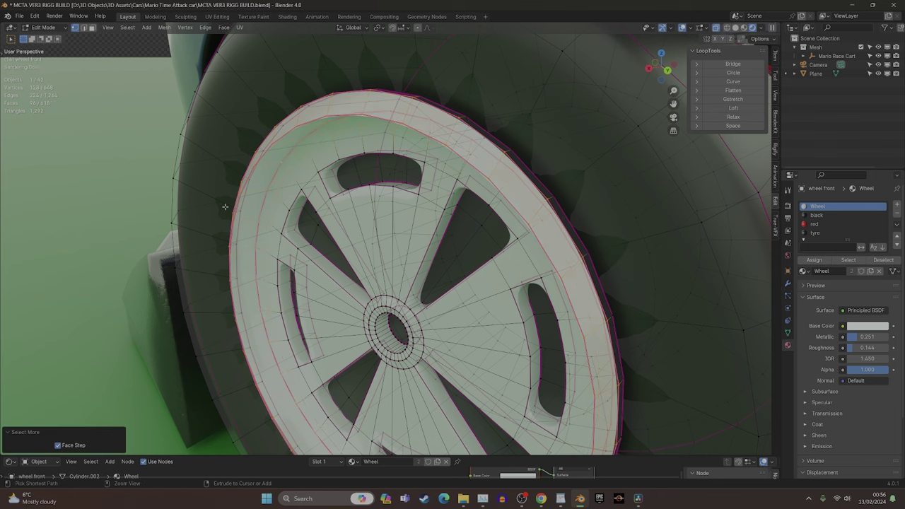
pyautogui.press('ctrl+KP_Subtract')
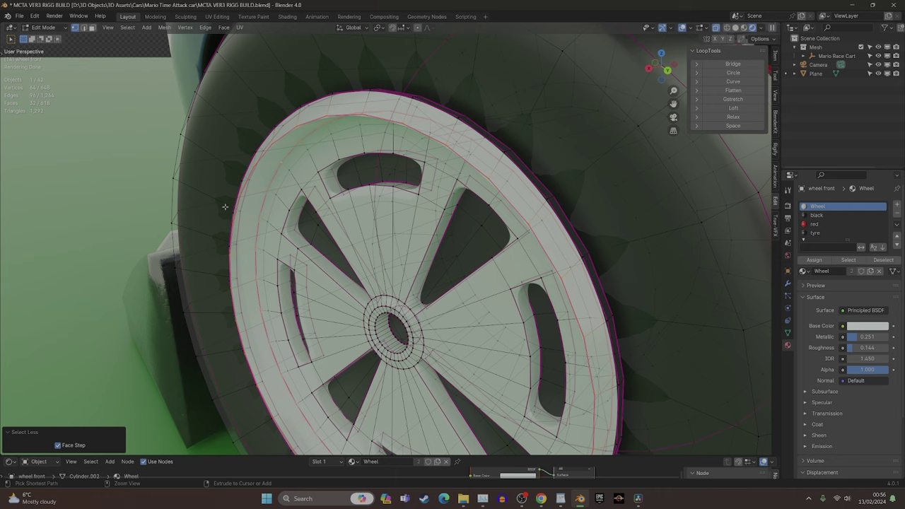
pyautogui.press('ctrl+KP_Add')
pyautogui.press('ctrl+KP_Add')
pyautogui.press('ctrl+KP_Add')
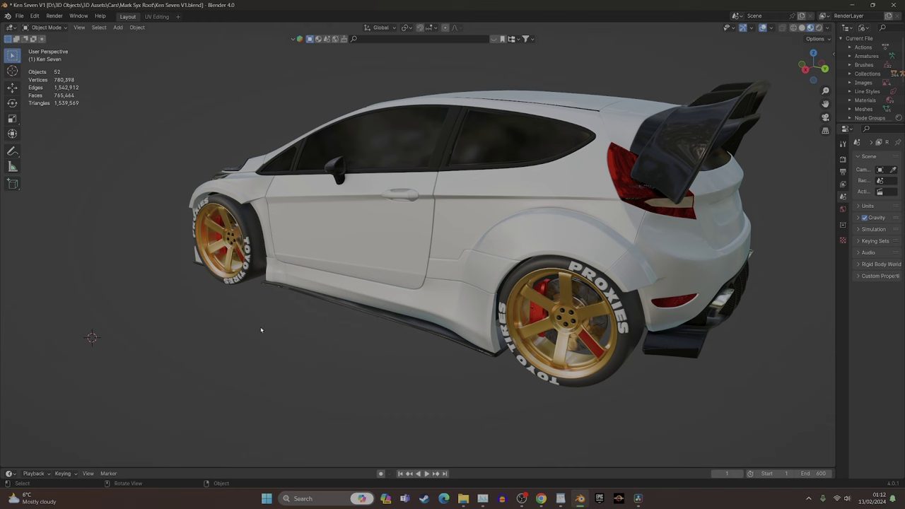
# - Add a UV sphere, move it beside the car's front wheel and scale it up to about 3.14 across
pyautogui.hotkey('shift', 'a')
pyautogui.click(307, 345)
pyautogui.press('g')
pyautogui.click(281, 313)
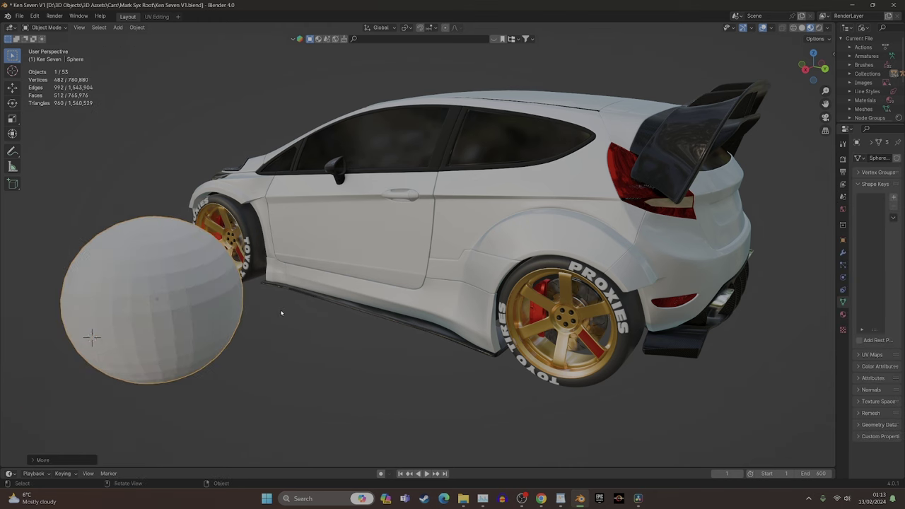
pyautogui.press('s')
pyautogui.click(389, 284)
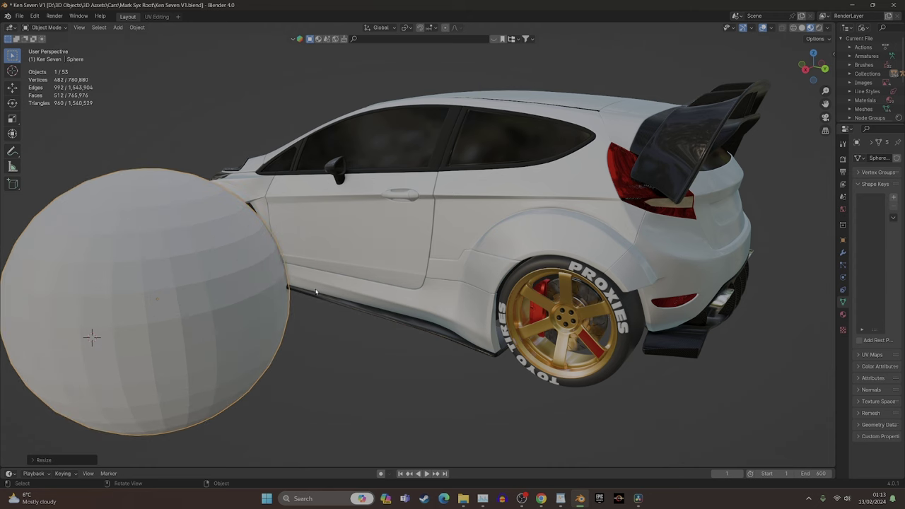
# - Apply all transforms to the sphere
pyautogui.scroll(-2, 316, 292)
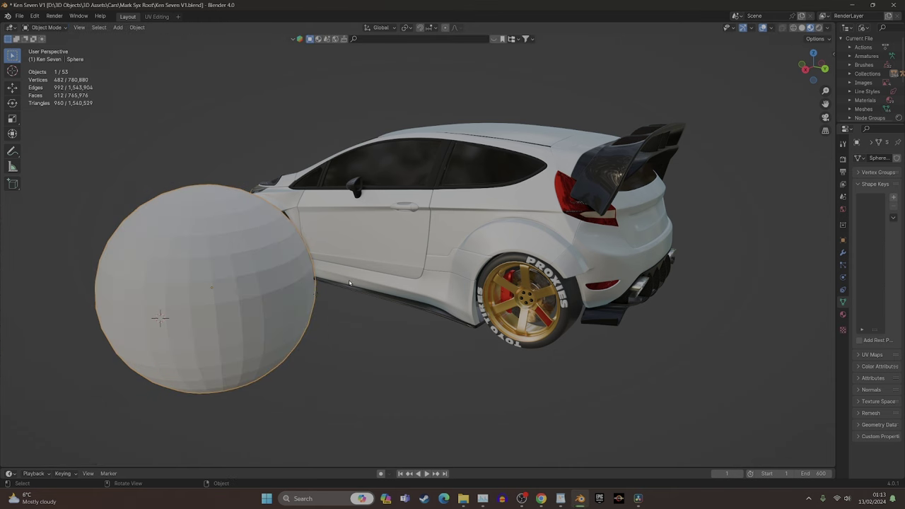
pyautogui.press('ctrl')
pyautogui.hotkey('ctrl', 'a')
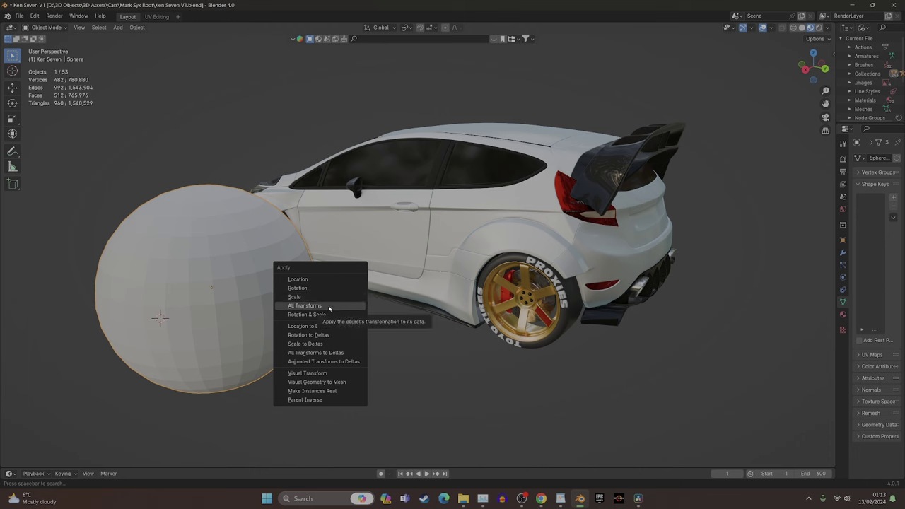
pyautogui.click(329, 306)
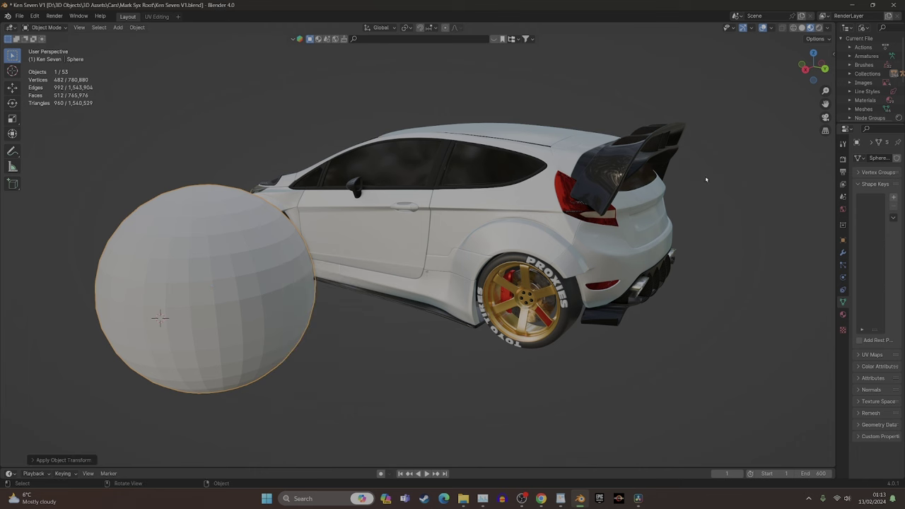
# - Display the sphere's transform values, scale it up by about 1.448, and apply all transforms again
pyautogui.press('n')
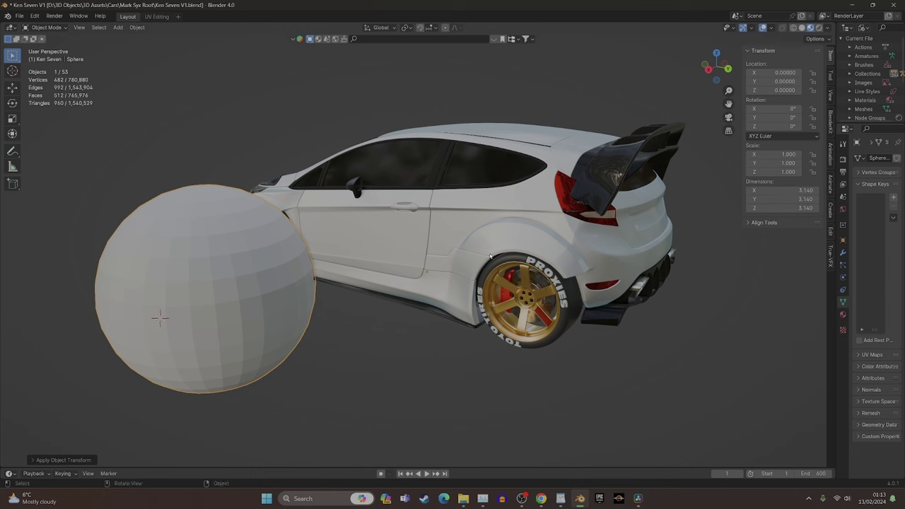
pyautogui.press('s')
pyautogui.click(520, 252)
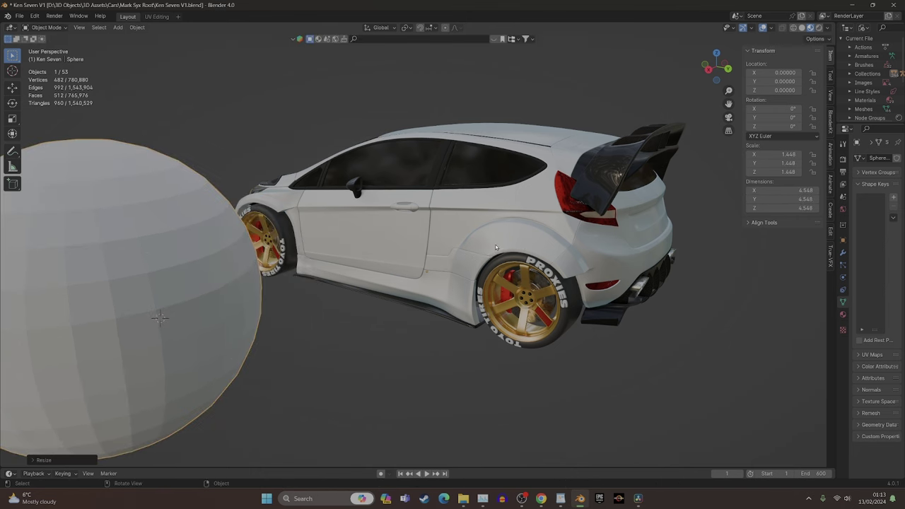
pyautogui.hotkey('ctrl', 'a')
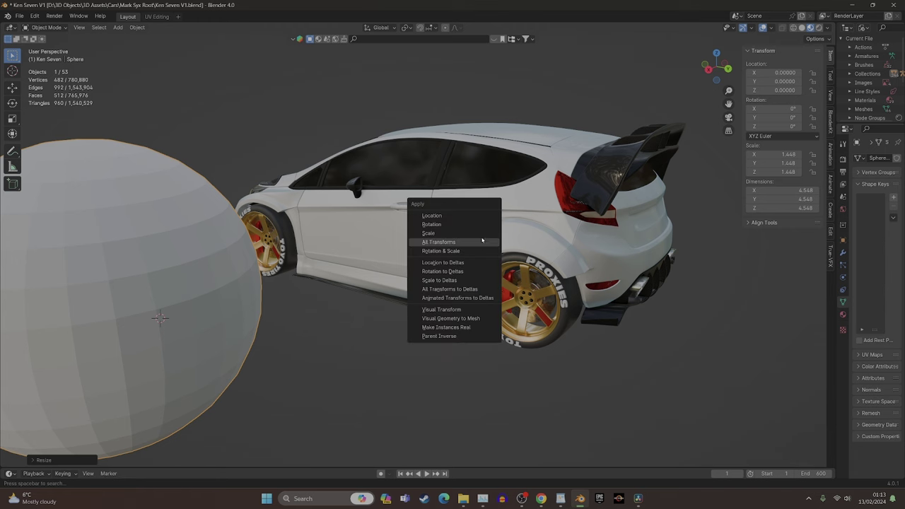
pyautogui.click(483, 241)
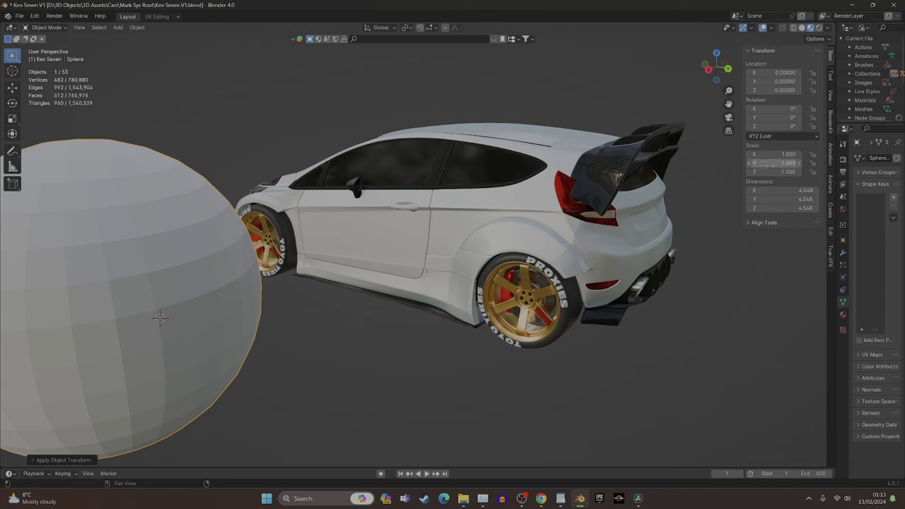
pyautogui.scroll(-2, 413, 267)
pyautogui.scroll(1, 396, 270)
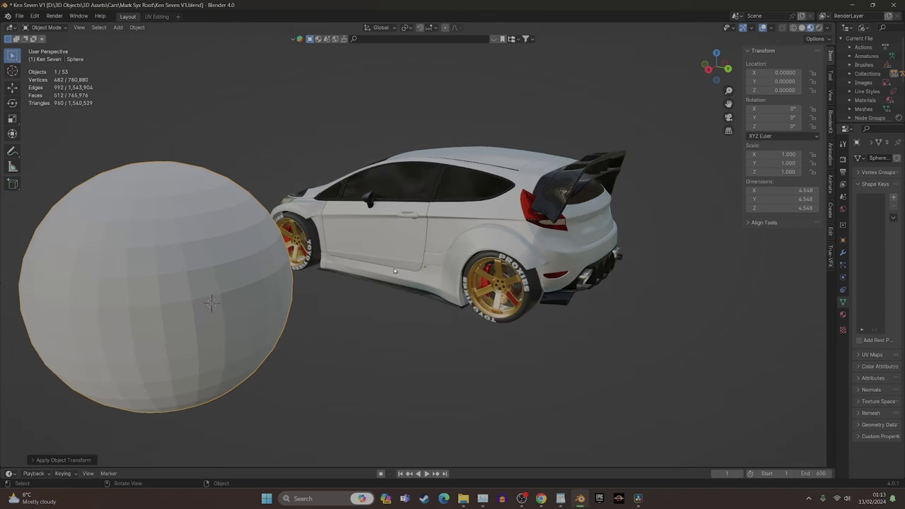
pyautogui.moveTo(393, 268)
pyautogui.mouseDown(button='middle')
pyautogui.moveTo(381, 267)
pyautogui.moveTo(411, 281)
pyautogui.moveTo(403, 278)
pyautogui.moveTo(409, 260)
pyautogui.mouseUp(button='middle')
pyautogui.scroll(1, 403, 278)
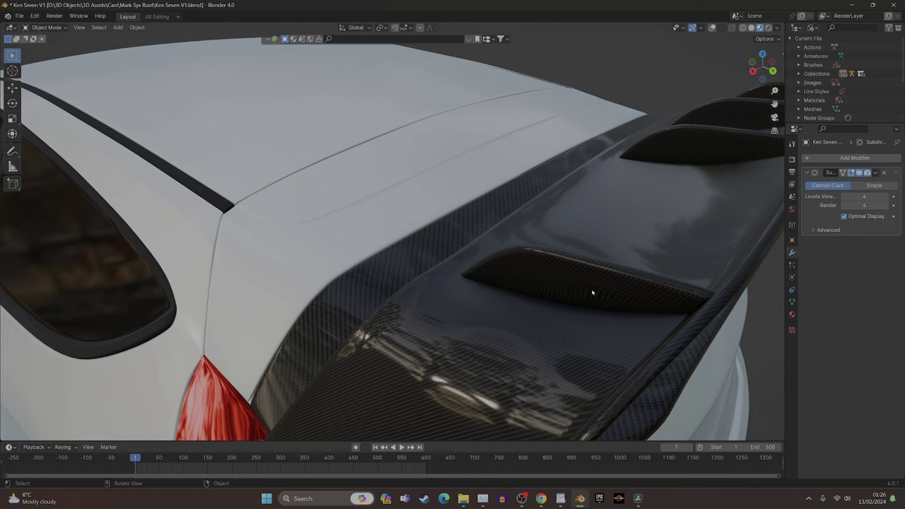
# - Examine the carbon-fibre texture on the rear spoiler and its fins up close
pyautogui.scroll(10, 572, 290)
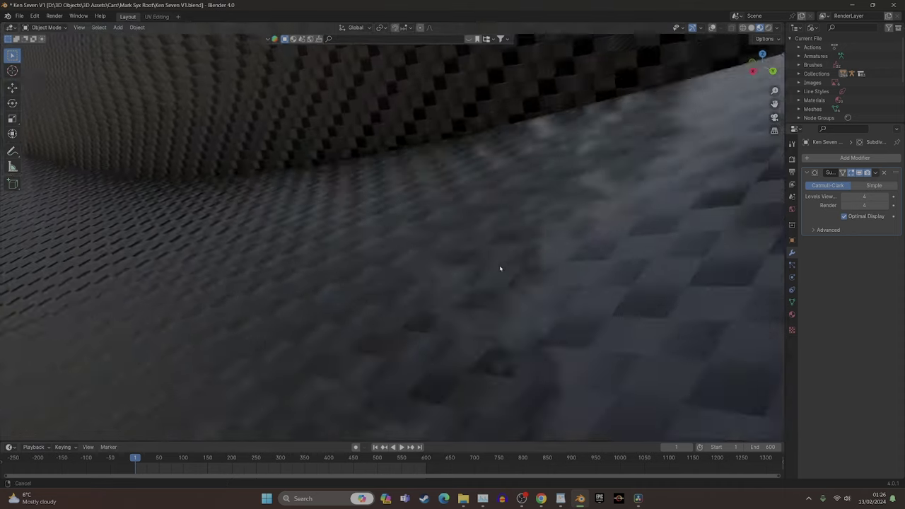
pyautogui.scroll(-8, 422, 241)
pyautogui.scroll(4, 421, 241)
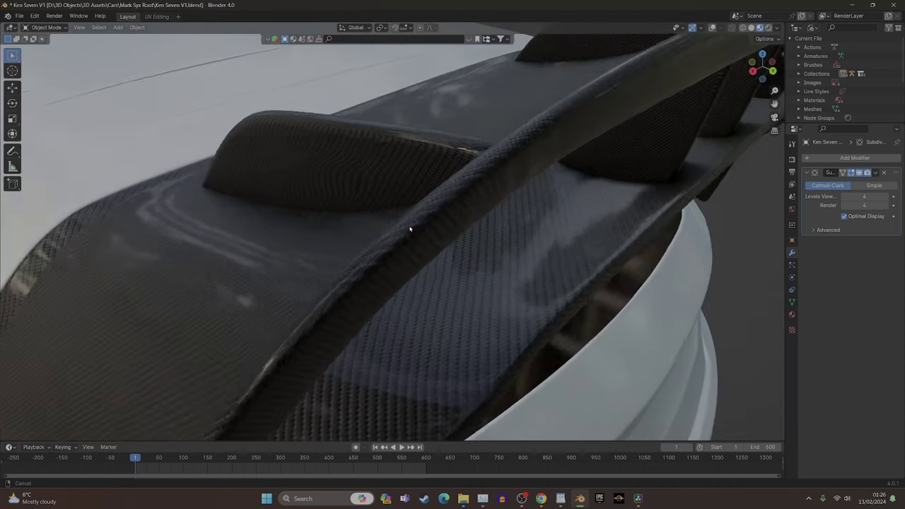
pyautogui.moveTo(366, 163); pyautogui.dragTo(538, 280, button='middle')
pyautogui.scroll(-6, 524, 313)
pyautogui.scroll(3, 488, 323)
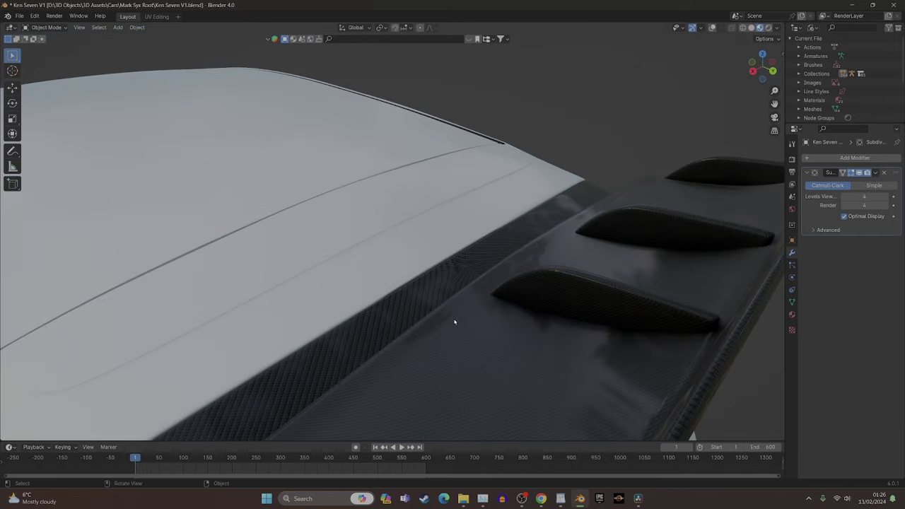
# - Unwrap all faces of the carbon-fibre strip between the roof and the rear spoiler with Cube Projection
pyautogui.click(415, 316)
pyautogui.press('Tab')
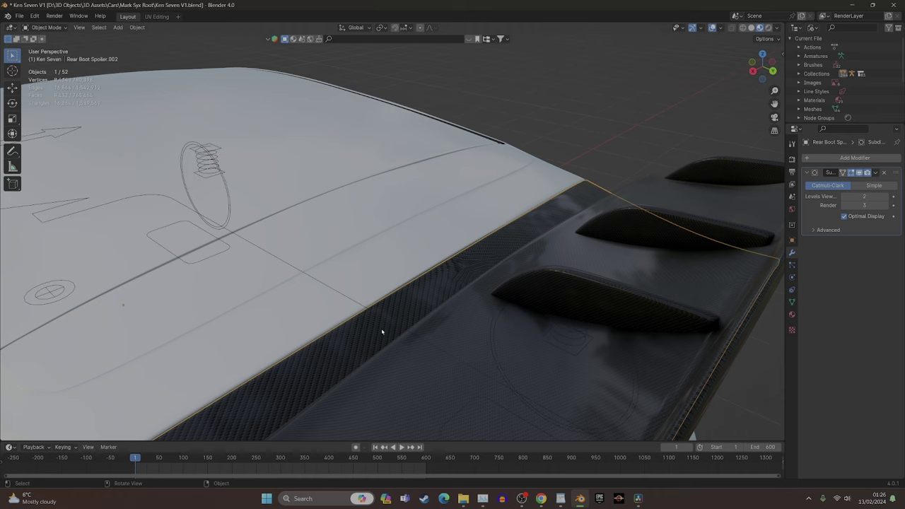
pyautogui.press('a')
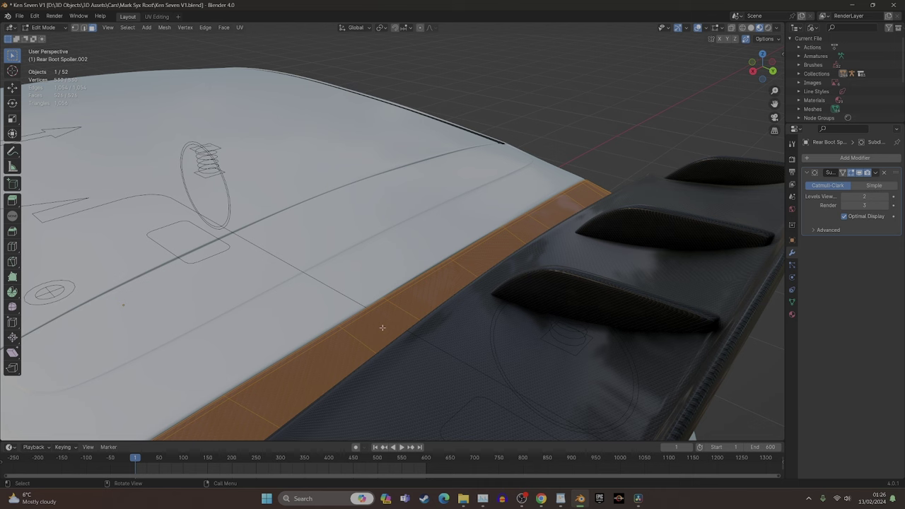
pyautogui.press('u')
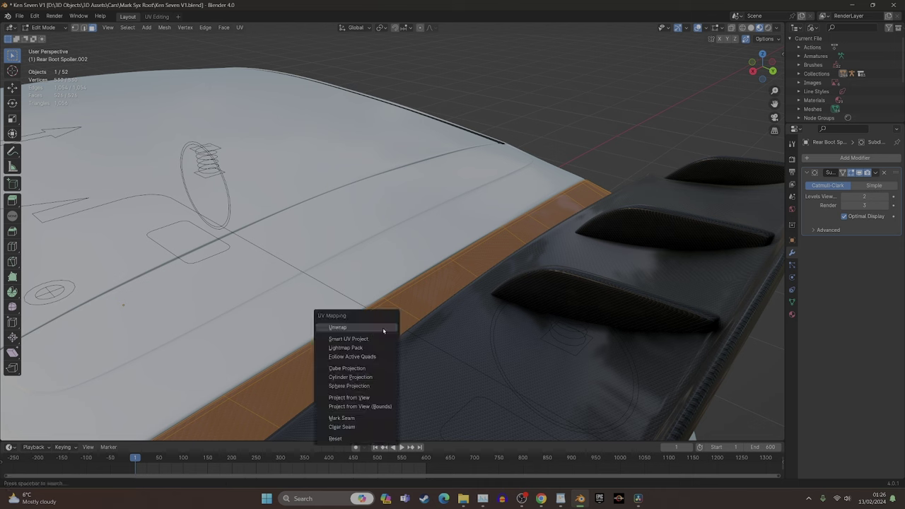
pyautogui.click(380, 369)
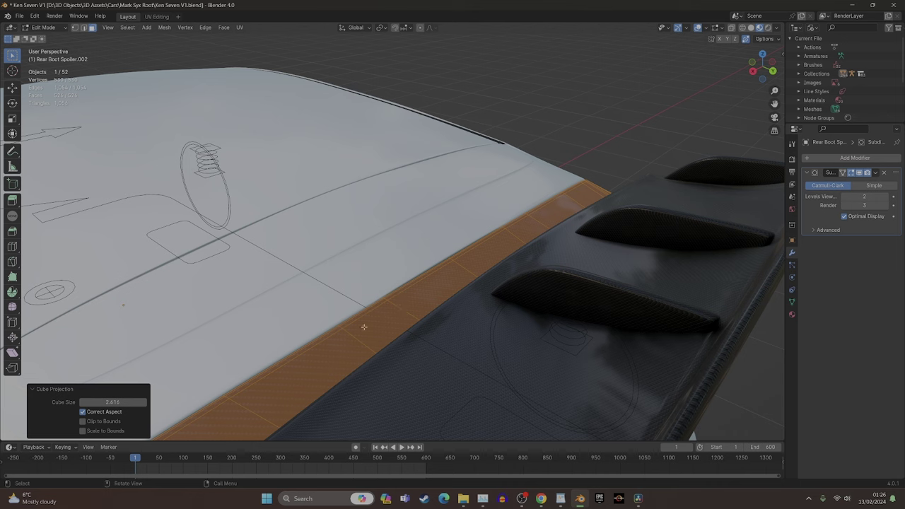
pyautogui.scroll(3, 379, 342)
pyautogui.scroll(-3, 379, 341)
pyautogui.press('Tab')
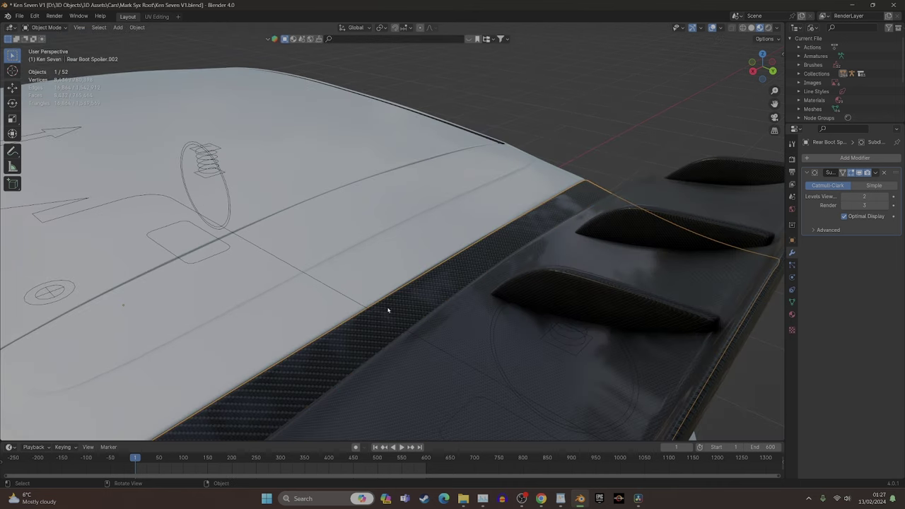
# - Try Smart UV Project on the carbon-fibre strip between the roof and the rear spoiler
pyautogui.scroll(-4, 387, 309)
pyautogui.moveTo(370, 330); pyautogui.dragTo(396, 325, button='middle')
pyautogui.press('Tab')
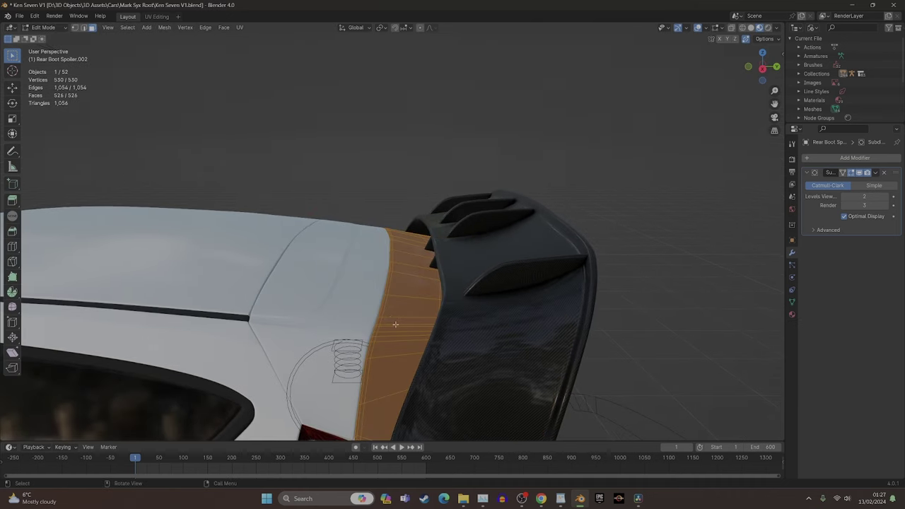
pyautogui.press('u')
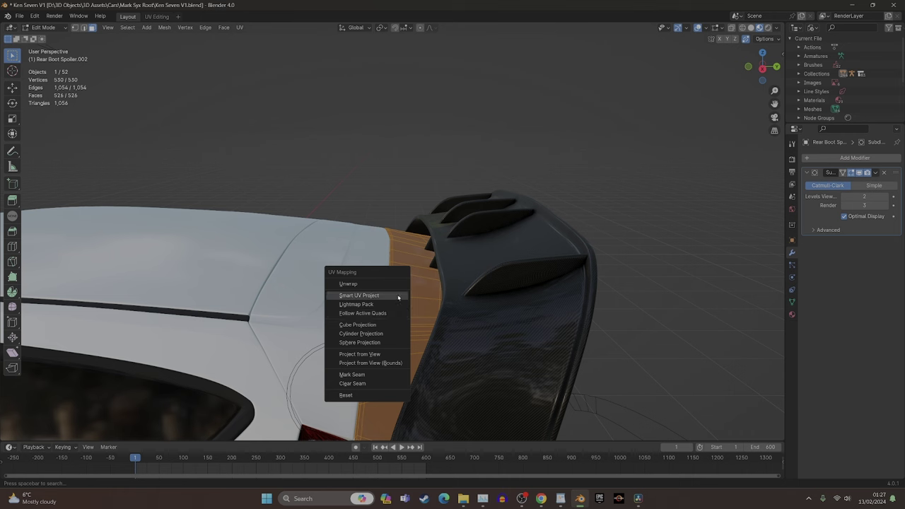
pyautogui.click(398, 297)
pyautogui.click(401, 378)
pyautogui.moveTo(409, 378)
pyautogui.mouseDown(button='middle')
pyautogui.moveTo(422, 380)
pyautogui.moveTo(425, 364)
pyautogui.moveTo(405, 366)
pyautogui.mouseUp(button='middle')
pyautogui.press('Tab')
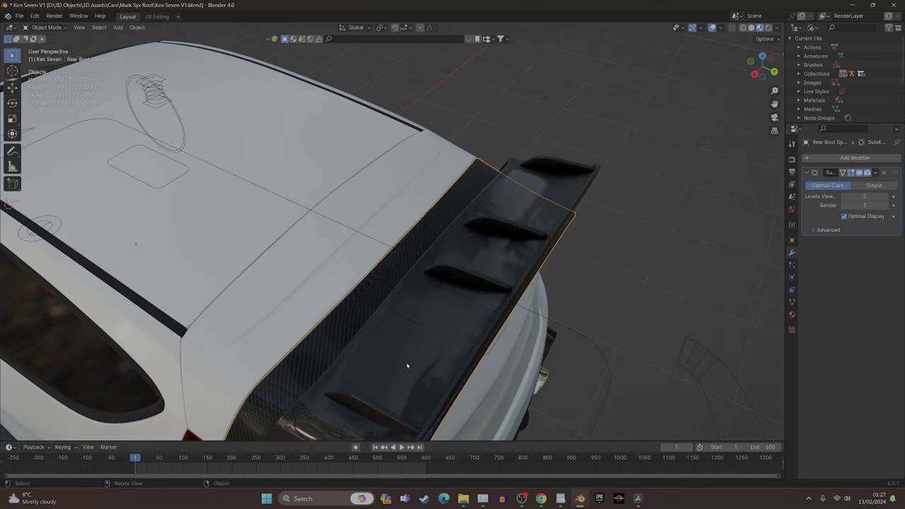
# - Unwrap the strip in front of the rear spoiler with Cube Projection again
pyautogui.scroll(3, 406, 363)
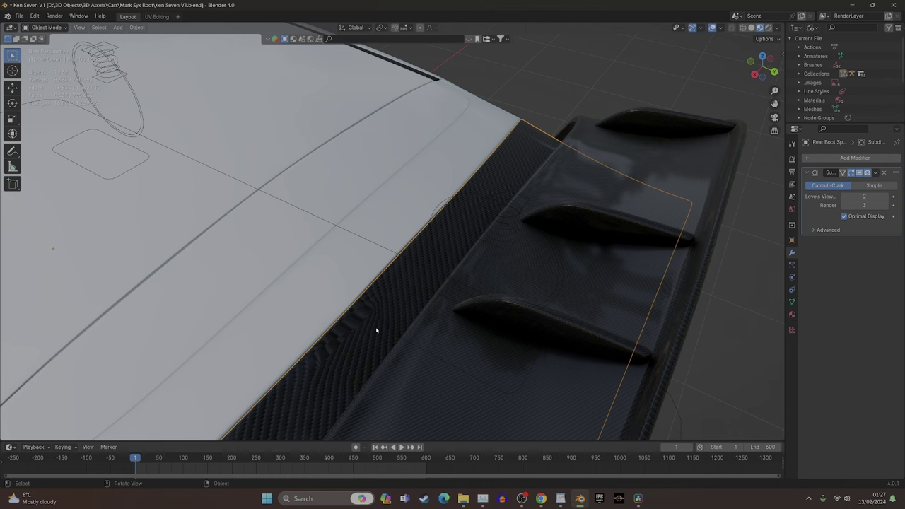
pyautogui.press('Tab')
pyautogui.press('u')
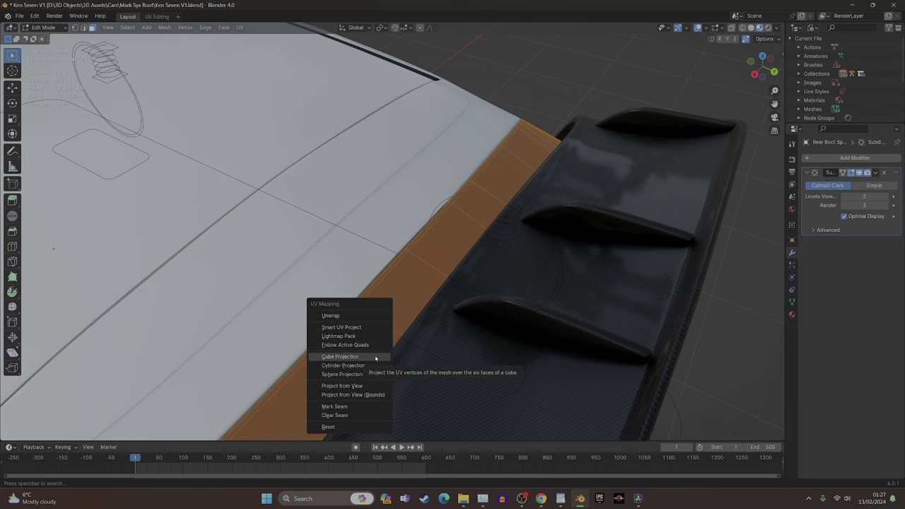
pyautogui.click(374, 358)
# - Switch to the rear spoiler fins and unwrap all their faces with Cube Projection
pyautogui.moveTo(374, 358); pyautogui.dragTo(350, 307, button='middle')
pyautogui.moveTo(410, 322); pyautogui.dragTo(387, 300, button='middle')
pyautogui.hotkey('alt', 'q')
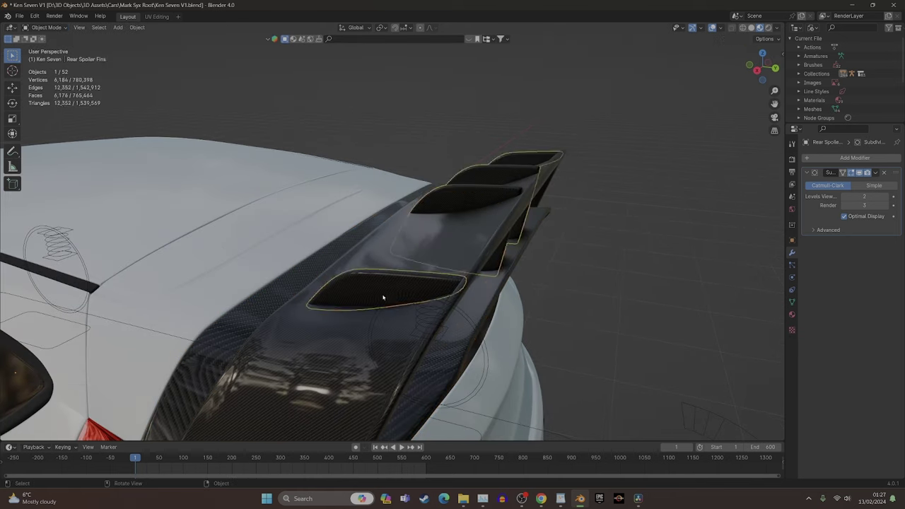
pyautogui.press('a')
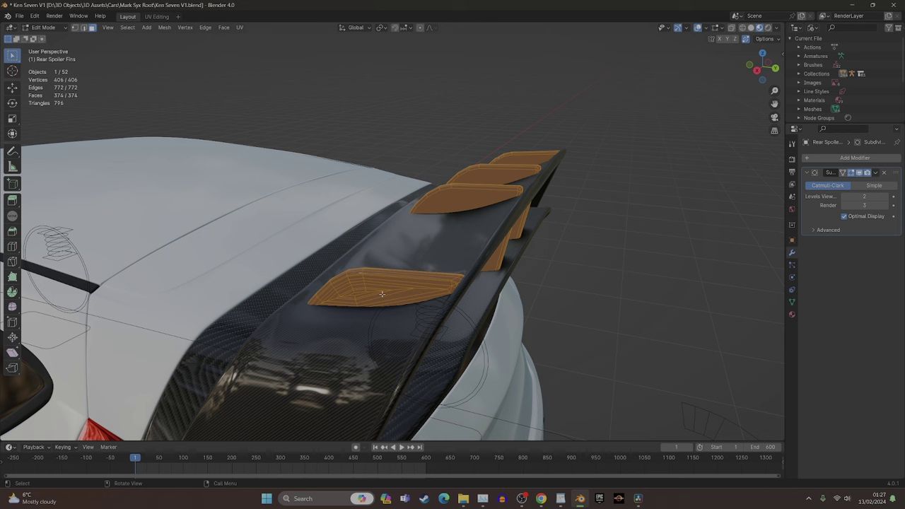
pyautogui.press('u')
pyautogui.click(384, 295)
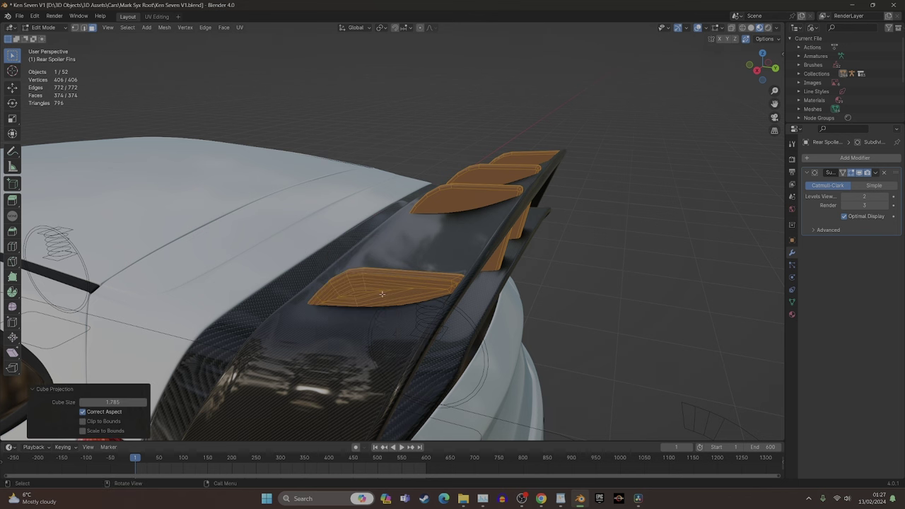
pyautogui.press('Tab')
# - Switch to the rear spoiler and unwrap all its faces with Cube Projection
pyautogui.scroll(4, 383, 296)
pyautogui.moveTo(382, 295); pyautogui.dragTo(418, 328, button='middle')
pyautogui.click(473, 353)
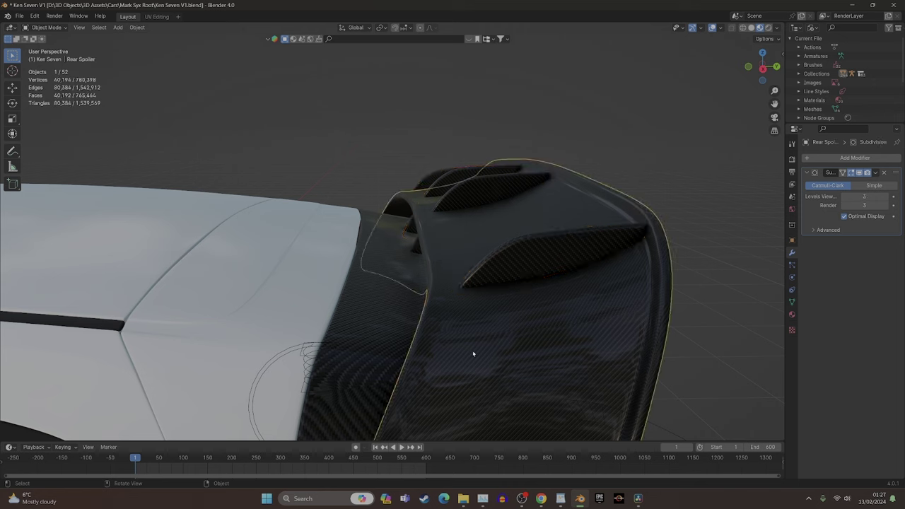
pyautogui.rightClick(463, 364)
pyautogui.press('Escape')
pyautogui.press('Tab')
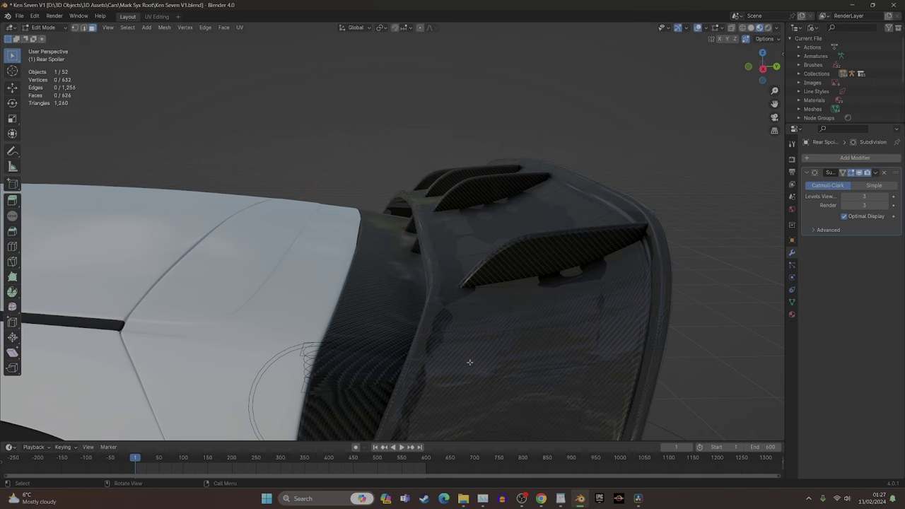
pyautogui.press('a')
pyautogui.press('u')
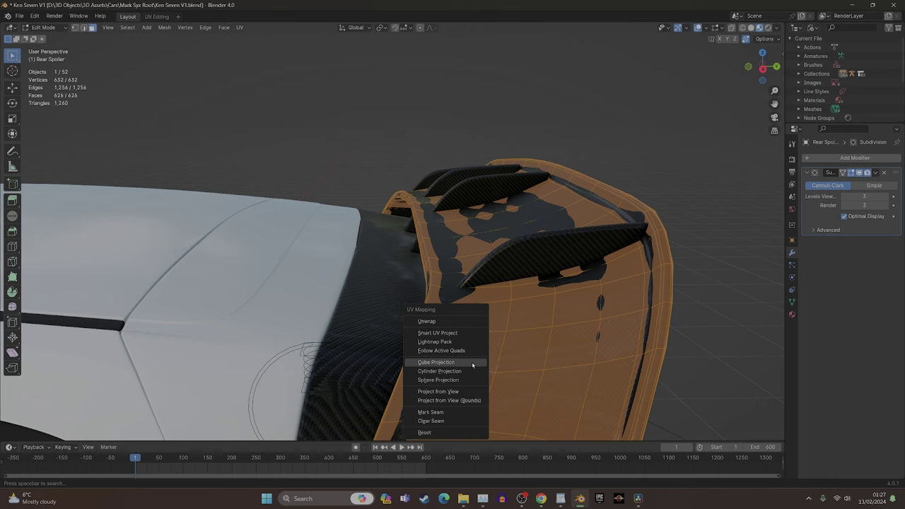
pyautogui.click(436, 362)
pyautogui.press('Tab')
# - Examine the carbon-fibre texture on the rear spoiler up close and the whole car from the side
pyautogui.moveTo(470, 362); pyautogui.dragTo(431, 379, button='middle')
pyautogui.scroll(3, 427, 377)
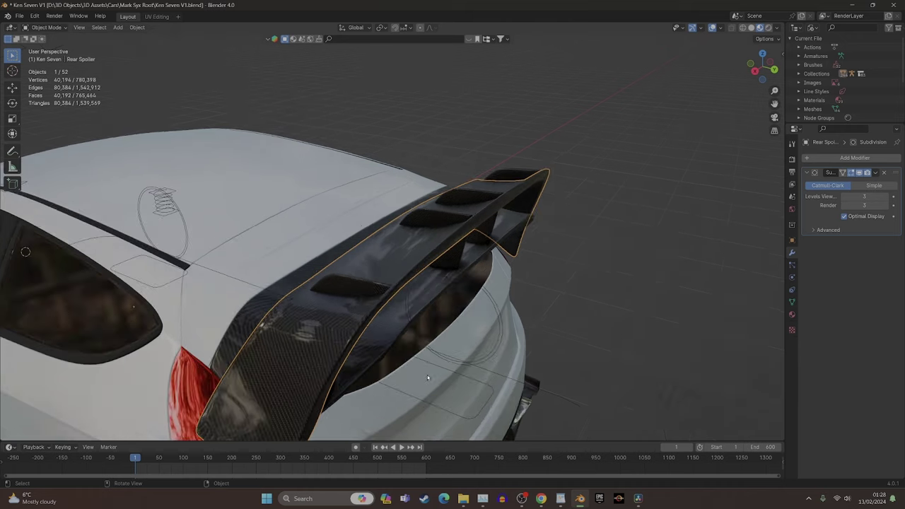
pyautogui.scroll(2, 339, 335)
pyautogui.moveTo(343, 336); pyautogui.dragTo(397, 301, button='middle')
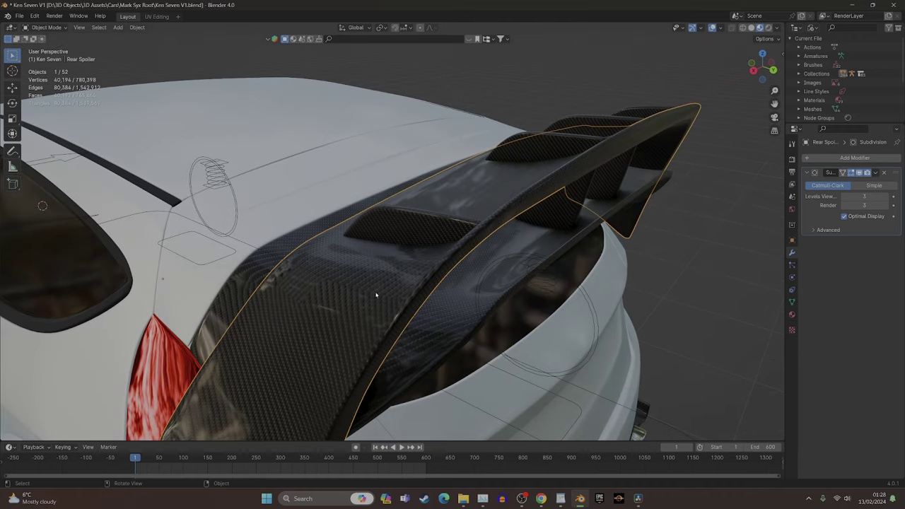
pyautogui.moveTo(361, 317); pyautogui.dragTo(489, 222, button='middle')
pyautogui.scroll(-8, 442, 302)
pyautogui.moveTo(489, 222); pyautogui.dragTo(516, 222, button='middle')
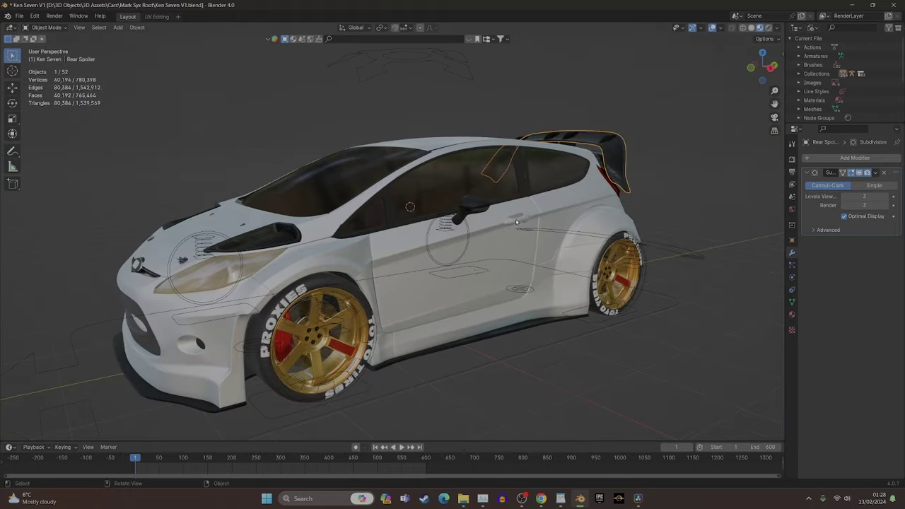
pyautogui.scroll(4, 444, 306)
pyautogui.keyDown('shift'); pyautogui.moveTo(415, 313); pyautogui.dragTo(719, 415, button='middle'); pyautogui.keyUp('shift')
pyautogui.scroll(2, 331, 235)
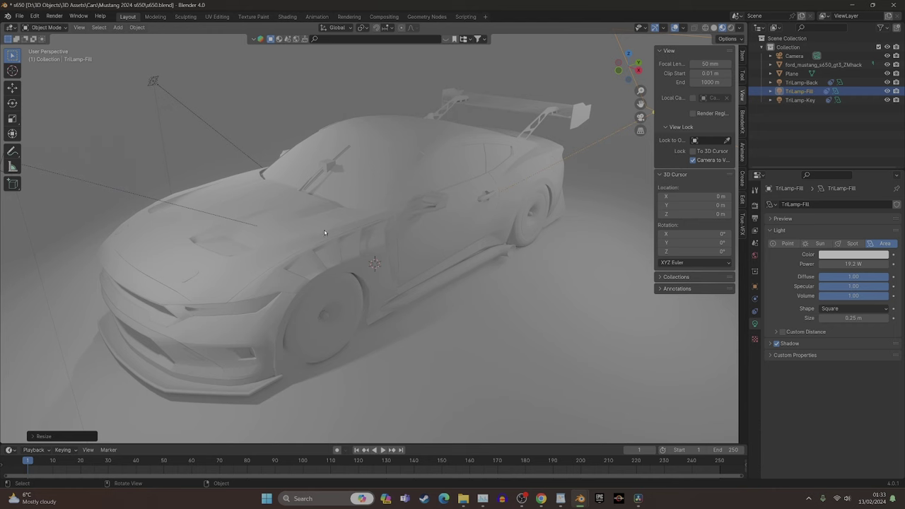
# - Convert all faces of the Mustang mesh from triangles to quads with Tris to Quads
pyautogui.click(325, 233)
pyautogui.press('Tab')
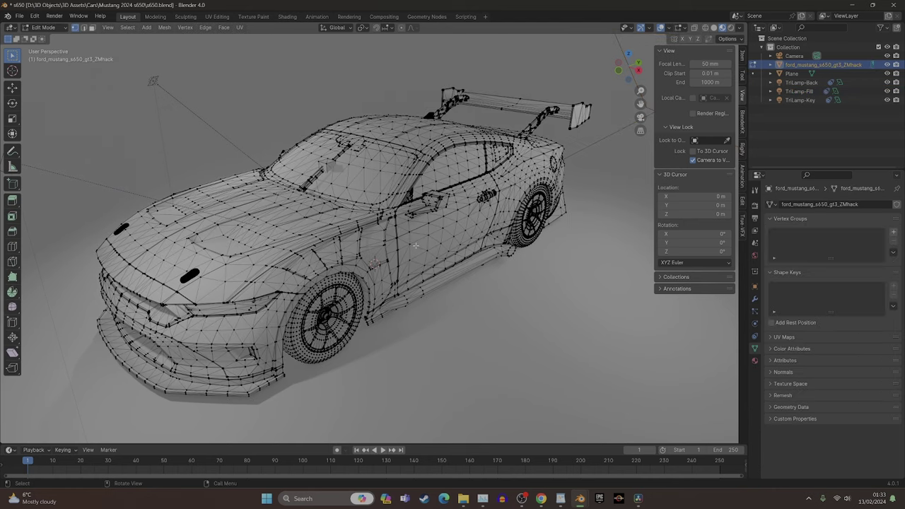
pyautogui.scroll(4, 412, 248)
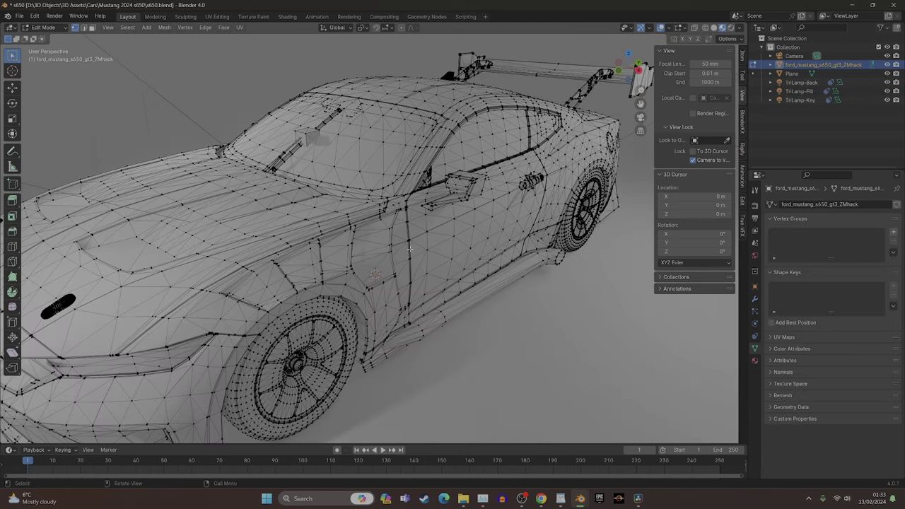
pyautogui.scroll(-2, 408, 250)
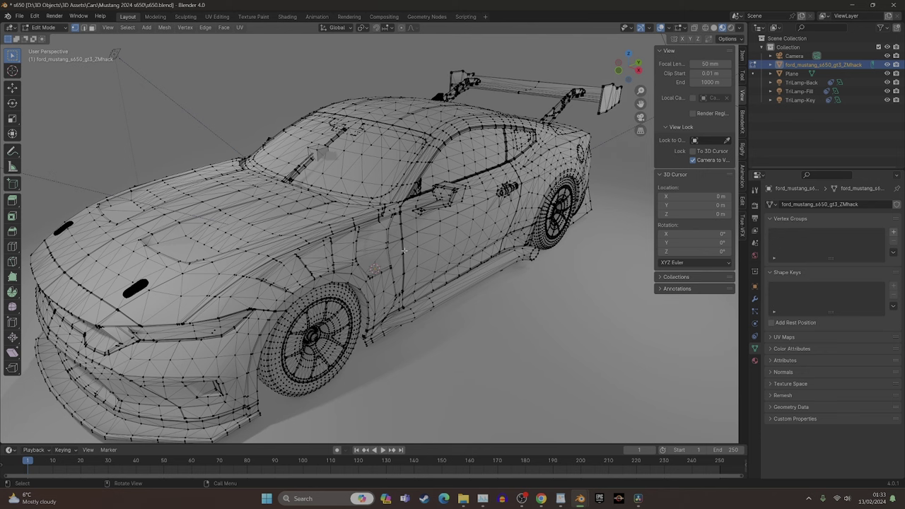
pyautogui.scroll(-2, 405, 249)
pyautogui.moveTo(404, 250); pyautogui.dragTo(456, 256, button='middle')
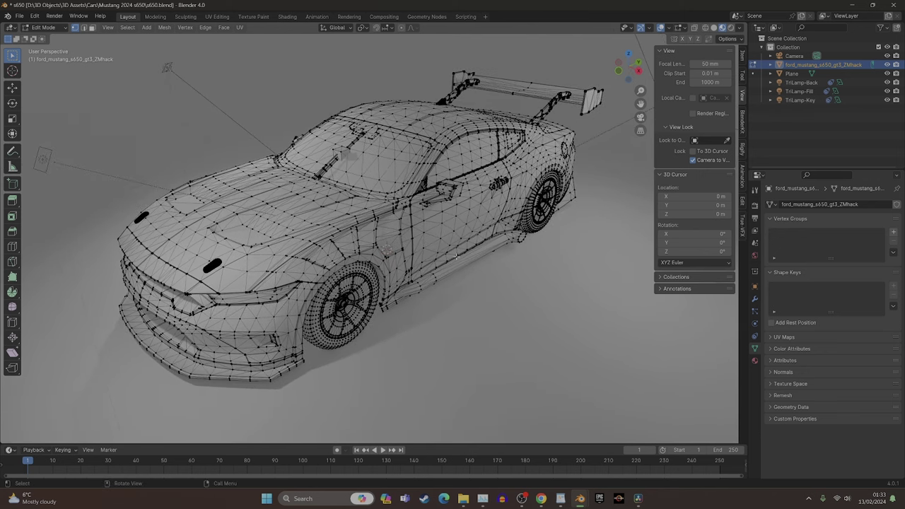
pyautogui.press('a')
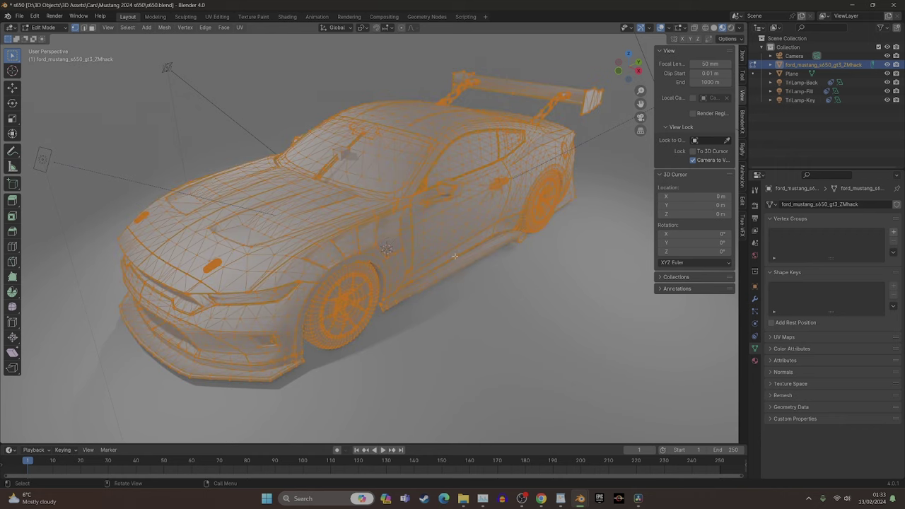
pyautogui.press('F3')
pyautogui.write('tri')
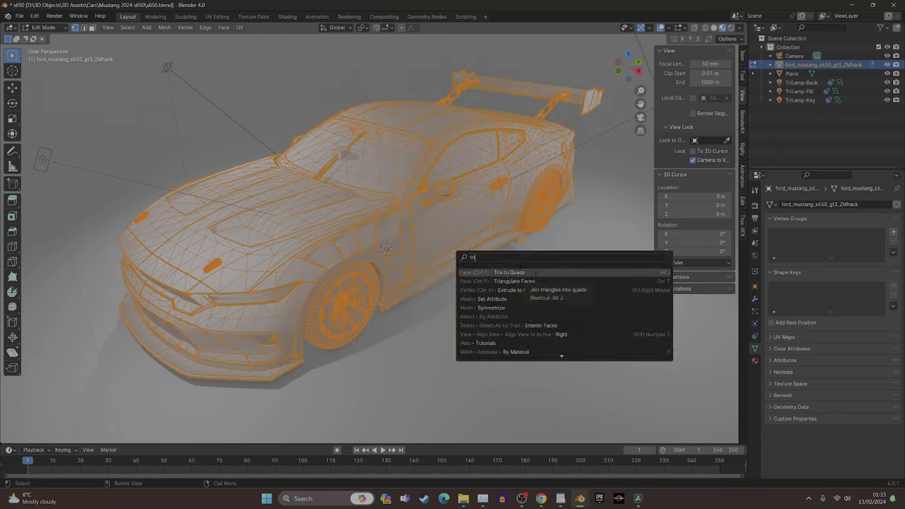
pyautogui.click(534, 275)
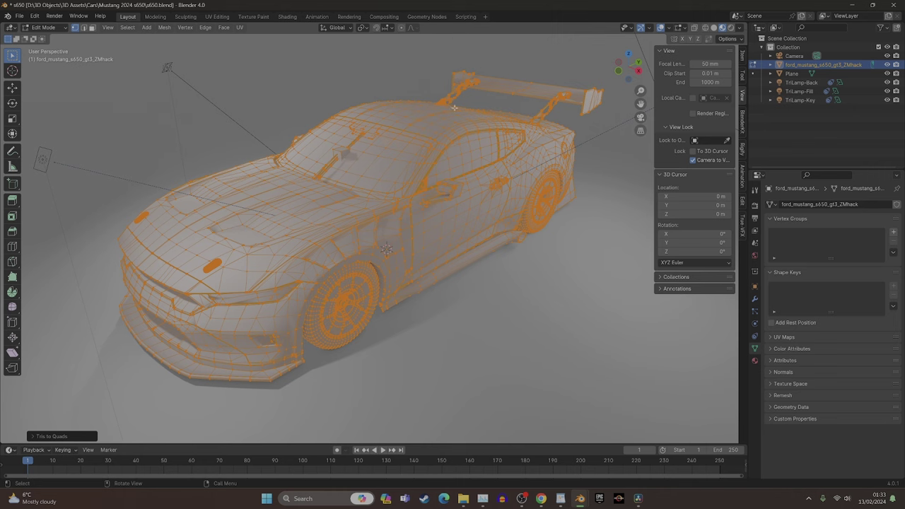
# - Inspect the Mustang's quad topology in Edit Mode and its surface in Object Mode
pyautogui.scroll(3, 478, 240)
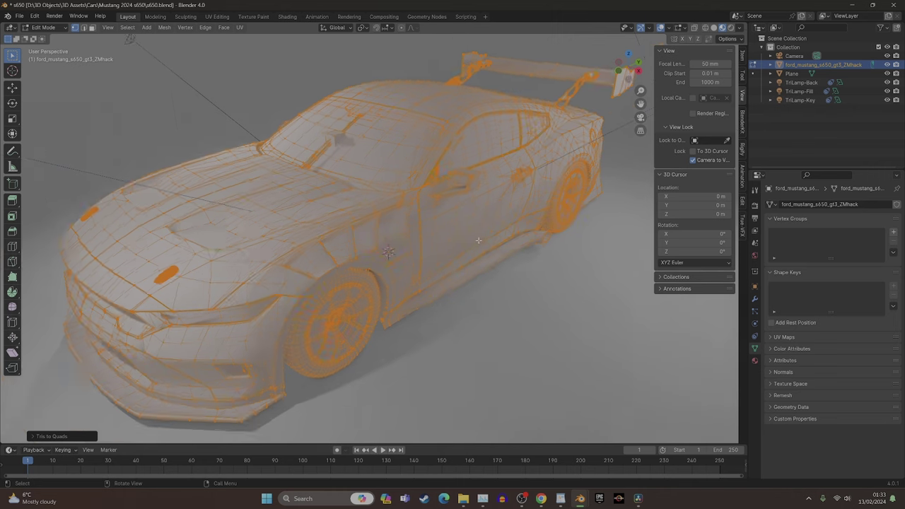
pyautogui.scroll(-2, 478, 240)
pyautogui.scroll(3, 478, 241)
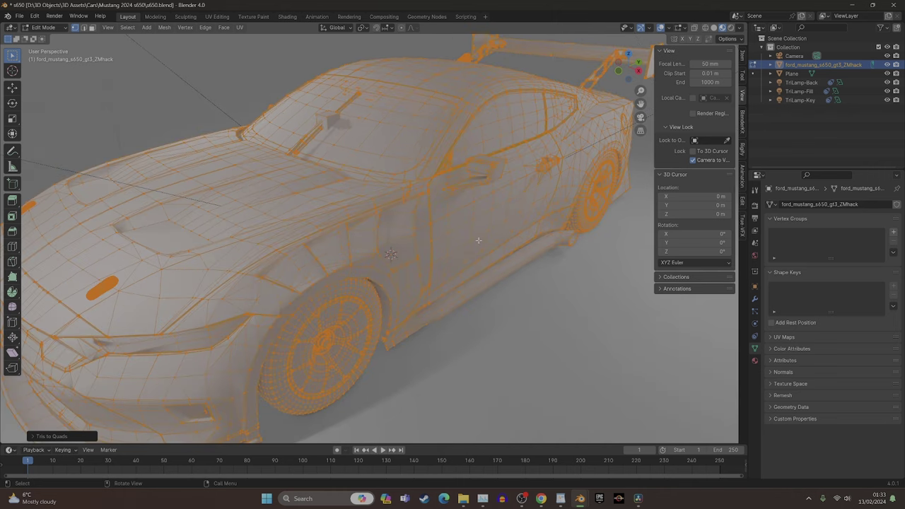
pyautogui.moveTo(477, 240)
pyautogui.mouseDown(button='middle')
pyautogui.moveTo(349, 233)
pyautogui.moveTo(396, 247)
pyautogui.moveTo(471, 225)
pyautogui.mouseUp(button='middle')
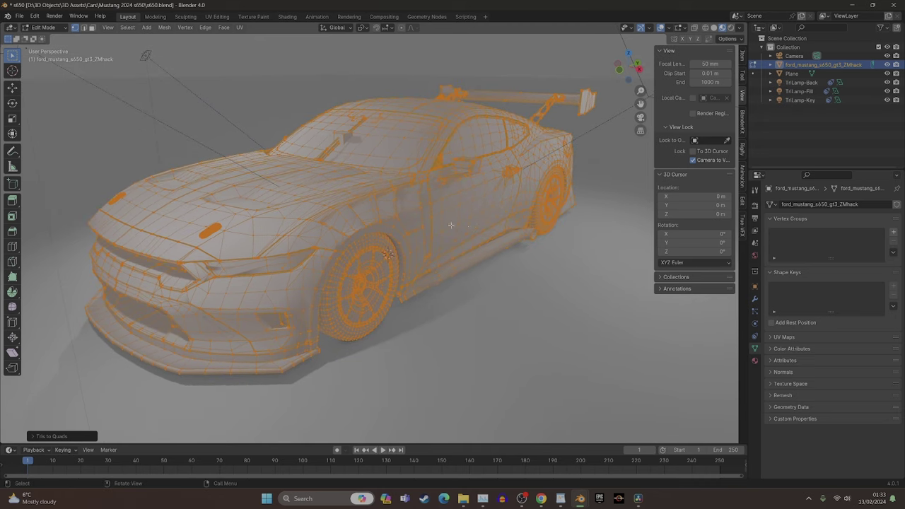
pyautogui.moveTo(436, 228)
pyautogui.mouseDown(button='middle')
pyautogui.moveTo(417, 229)
pyautogui.moveTo(449, 230)
pyautogui.moveTo(443, 236)
pyautogui.mouseUp(button='middle')
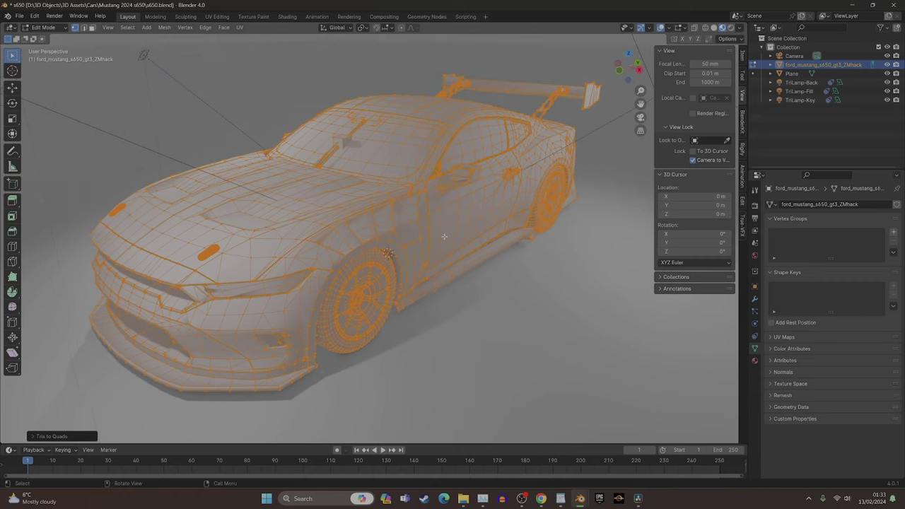
pyautogui.press('Tab')
pyautogui.scroll(-1, 443, 237)
pyautogui.scroll(2, 439, 242)
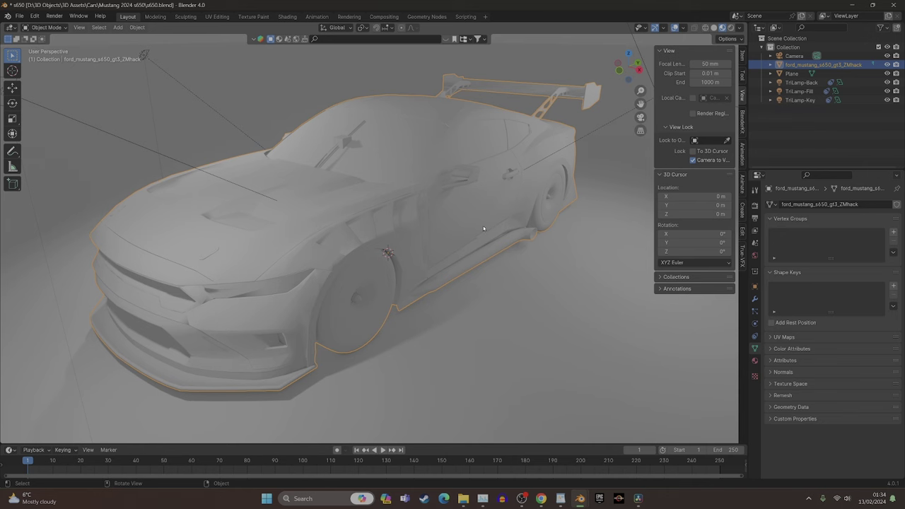
# - Merge all vertices of the Mustang mesh by distance
pyautogui.press('Tab')
pyautogui.scroll(5, 472, 227)
pyautogui.scroll(-3, 470, 225)
pyautogui.scroll(-2, 470, 224)
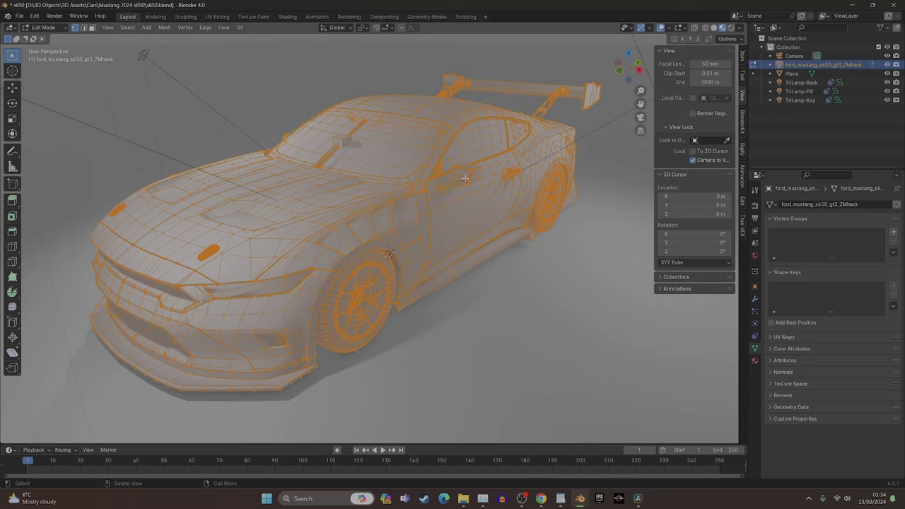
pyautogui.scroll(2, 464, 178)
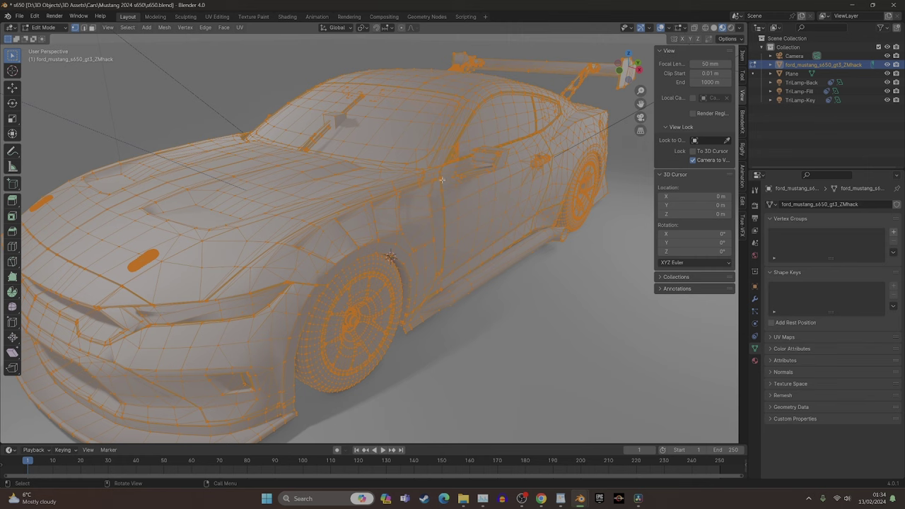
pyautogui.press('m')
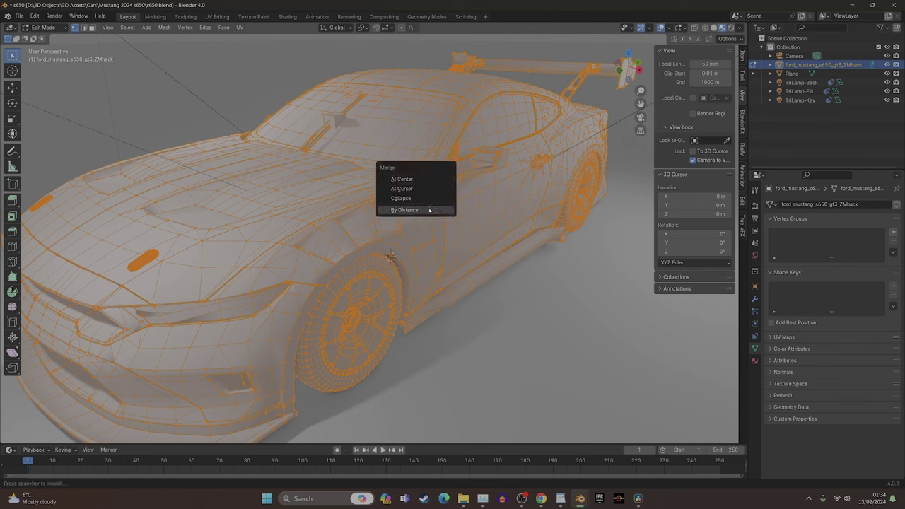
pyautogui.click(429, 210)
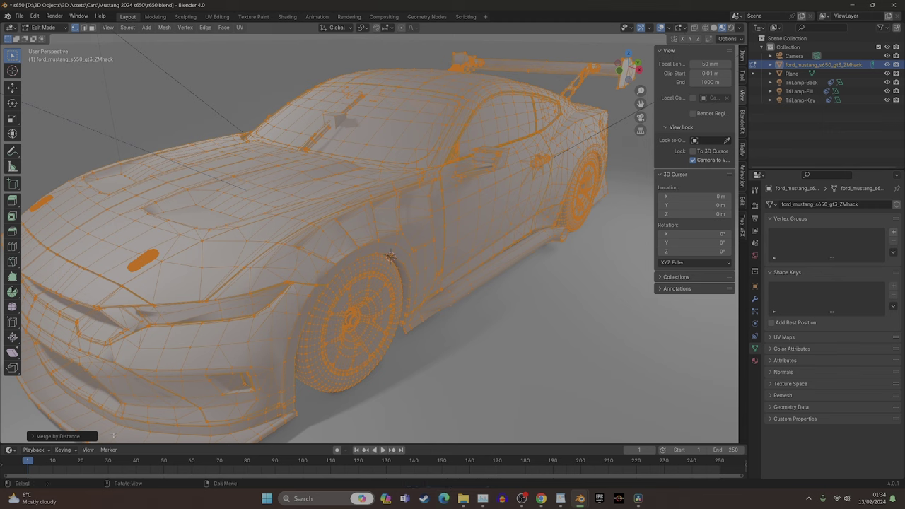
# - Set the merge distance for the Mustang's vertices to 0.000001 m
pyautogui.click(31, 436)
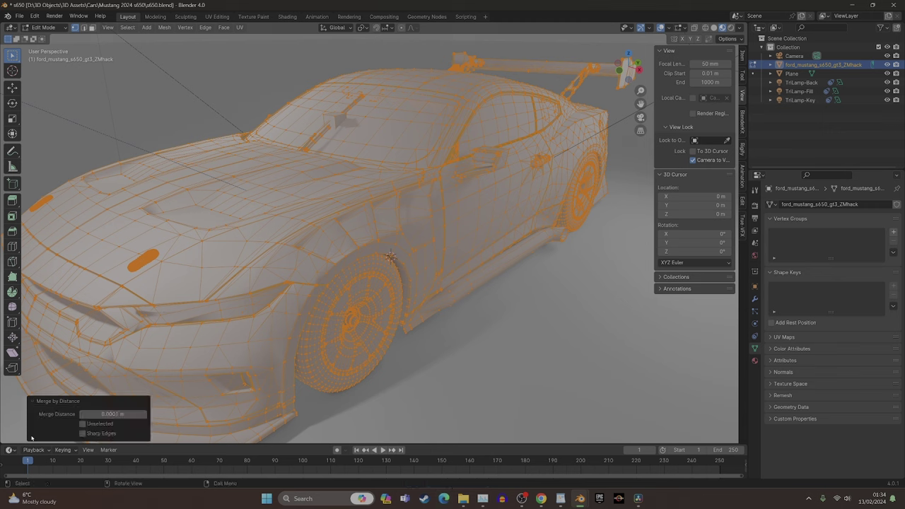
pyautogui.click(101, 414)
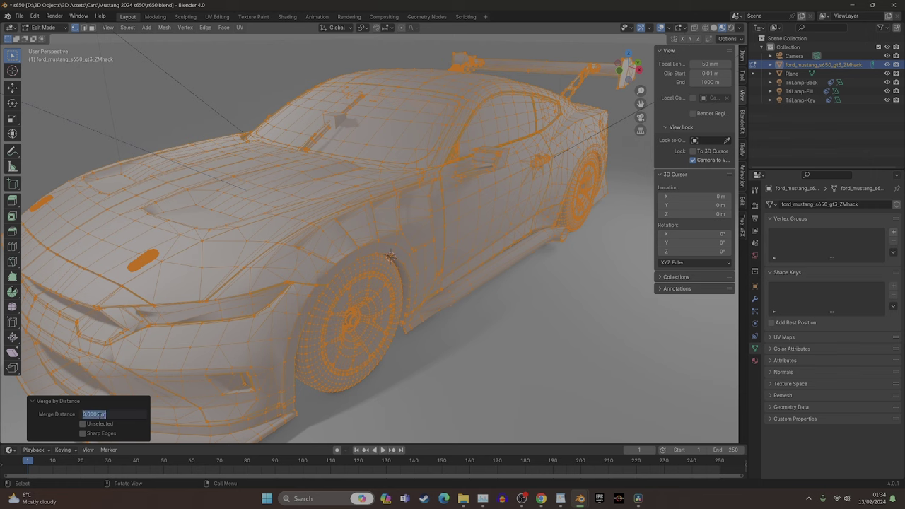
pyautogui.write('0.000001')
pyautogui.press('Return')
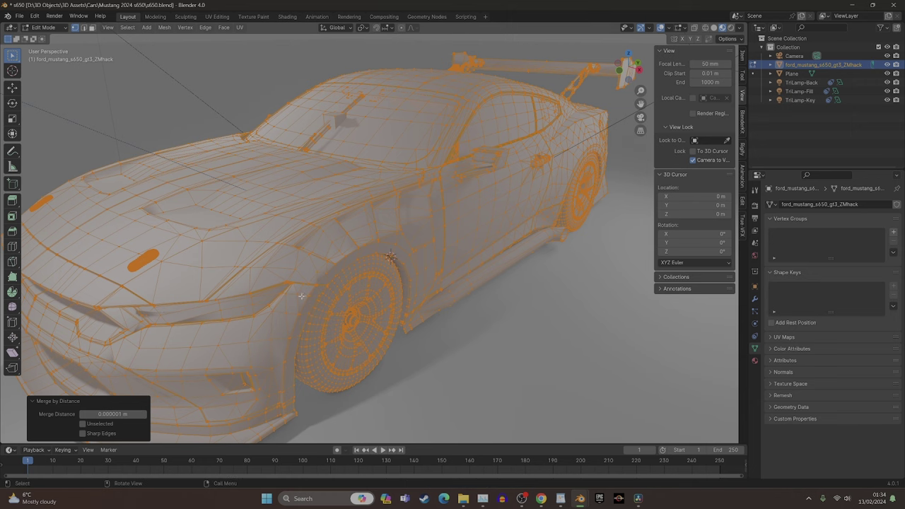
pyautogui.moveTo(427, 267); pyautogui.dragTo(415, 280, button='middle')
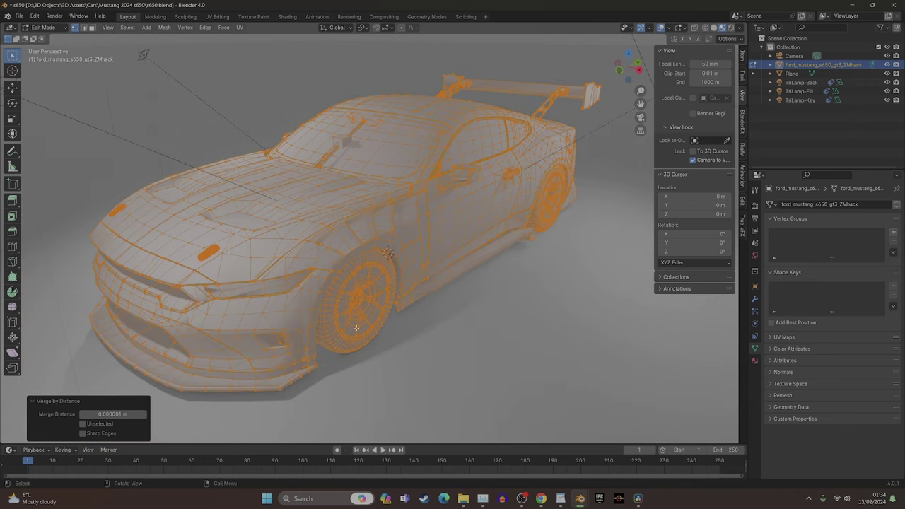
pyautogui.moveTo(373, 295); pyautogui.dragTo(346, 292, button='middle')
pyautogui.scroll(2, 380, 294)
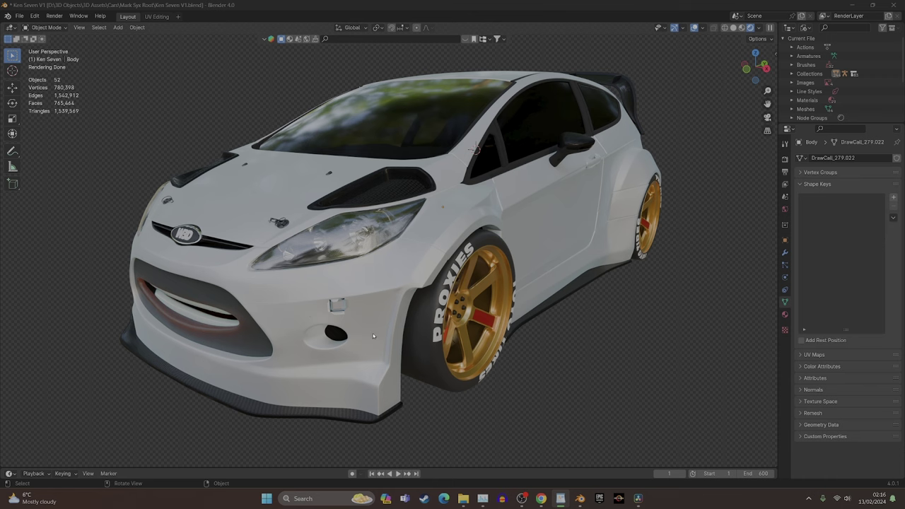
# - Flip the normal of the sunken square face above the round opening in the white car's front bumper
pyautogui.moveTo(320, 323); pyautogui.dragTo(451, 210, button='middle')
pyautogui.click(311, 252)
pyautogui.scroll(3, 304, 248)
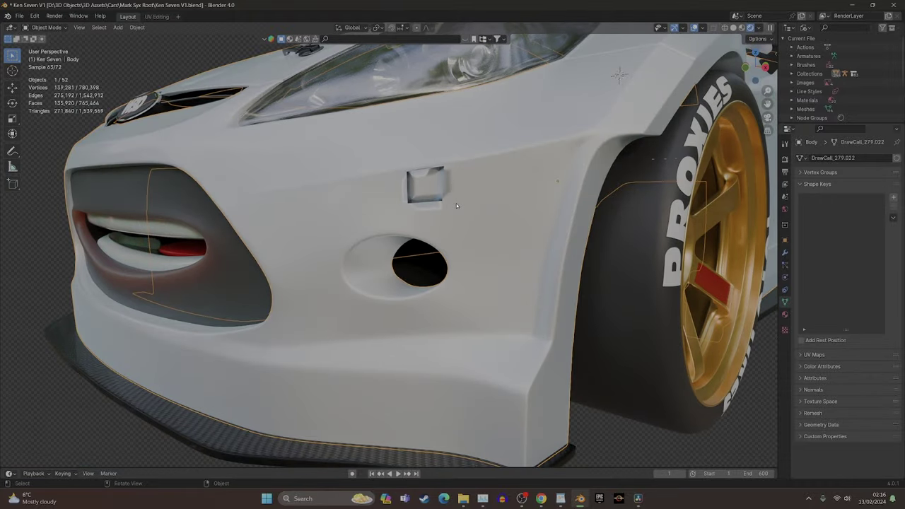
pyautogui.press('Tab')
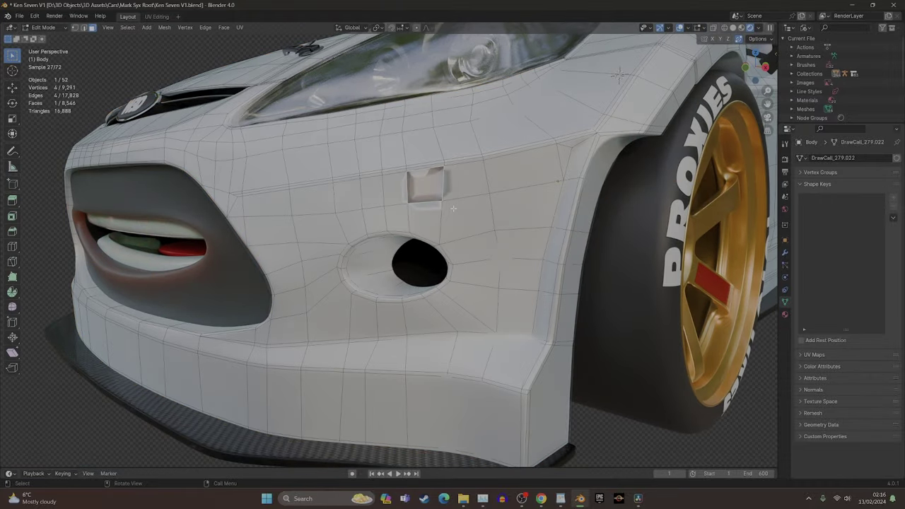
pyautogui.click(463, 176)
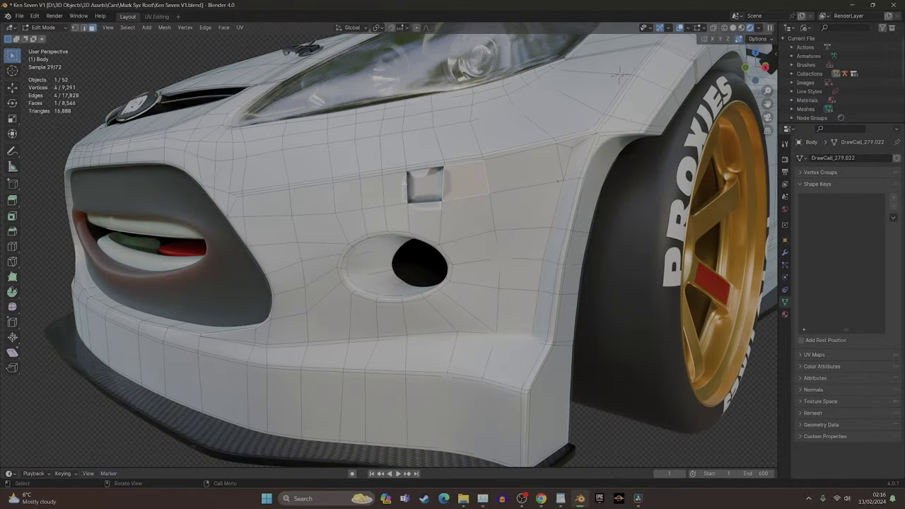
pyautogui.click(428, 192)
pyautogui.moveTo(428, 192)
pyautogui.mouseDown(button='middle')
pyautogui.moveTo(497, 235)
pyautogui.moveTo(439, 187)
pyautogui.mouseUp(button='middle')
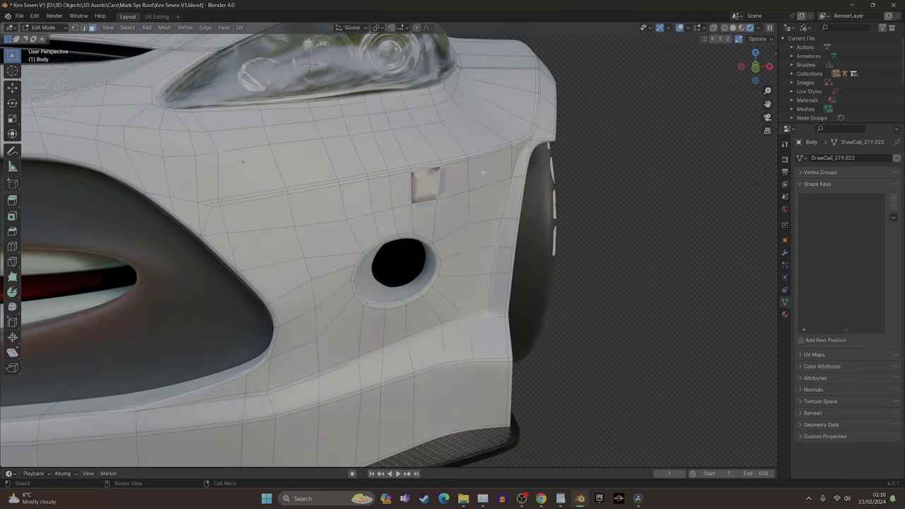
pyautogui.scroll(2, 427, 199)
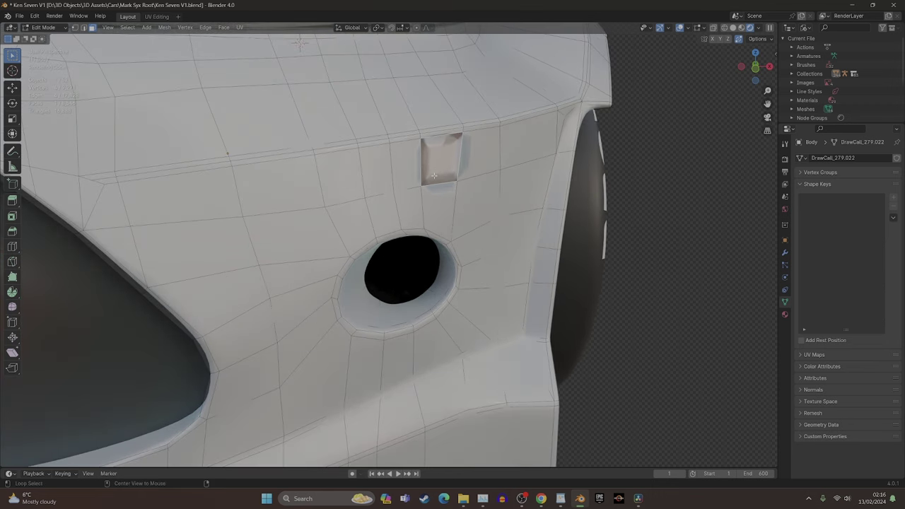
pyautogui.hotkey('alt', 'n')
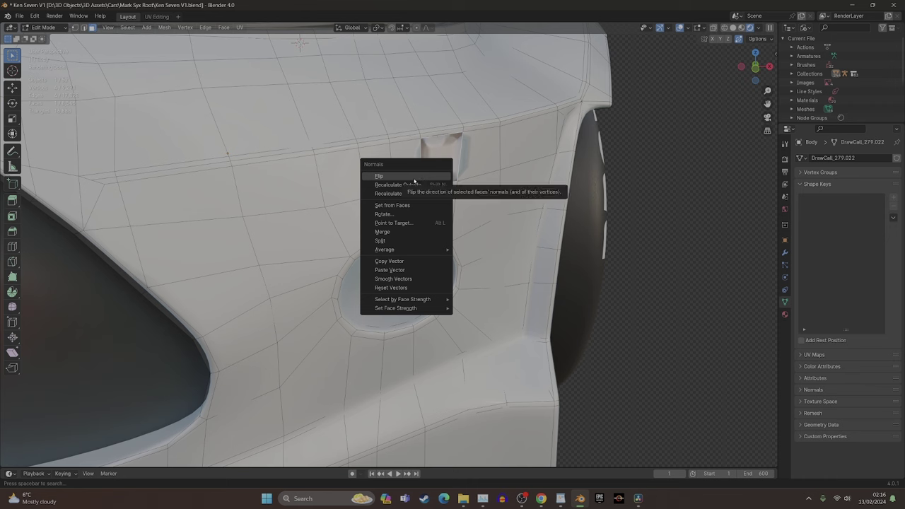
pyautogui.click(415, 176)
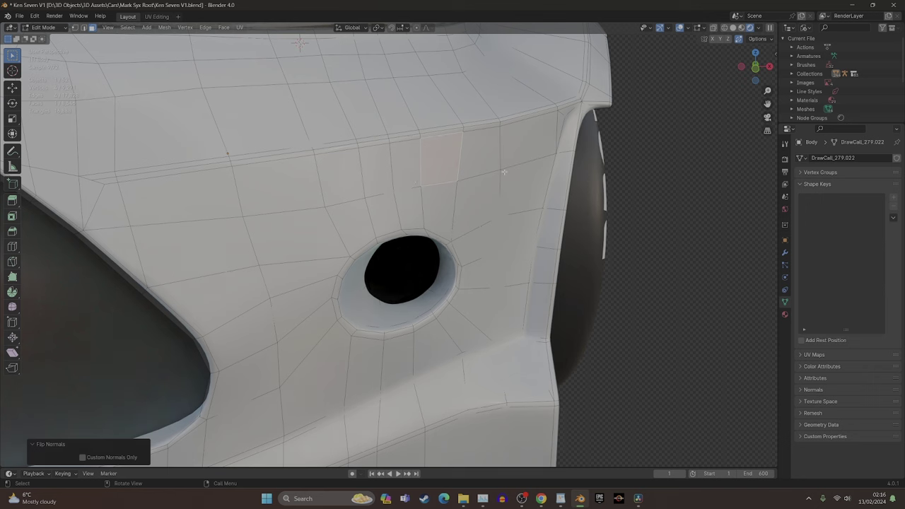
# - Select the entire white car body mesh and recalculate its normals to face outward
pyautogui.keyDown('shift'); pyautogui.click(453, 177); pyautogui.keyUp('shift')
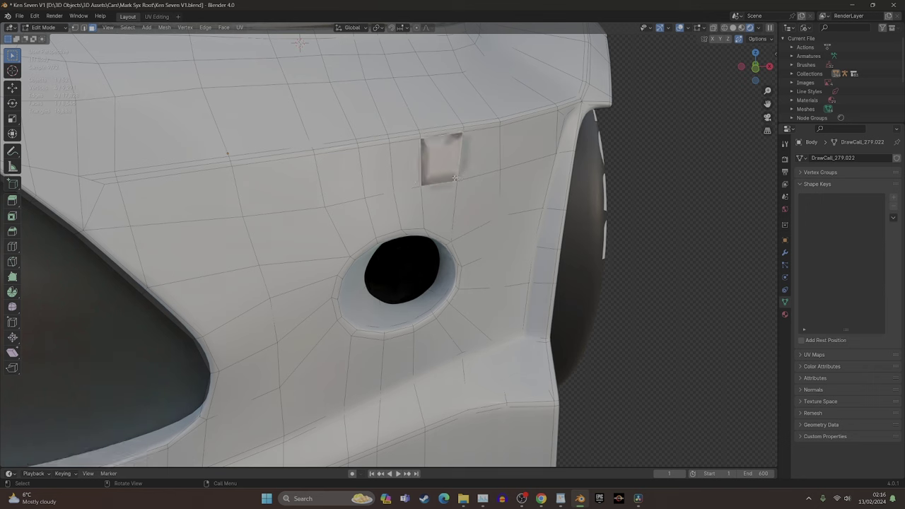
pyautogui.press('a')
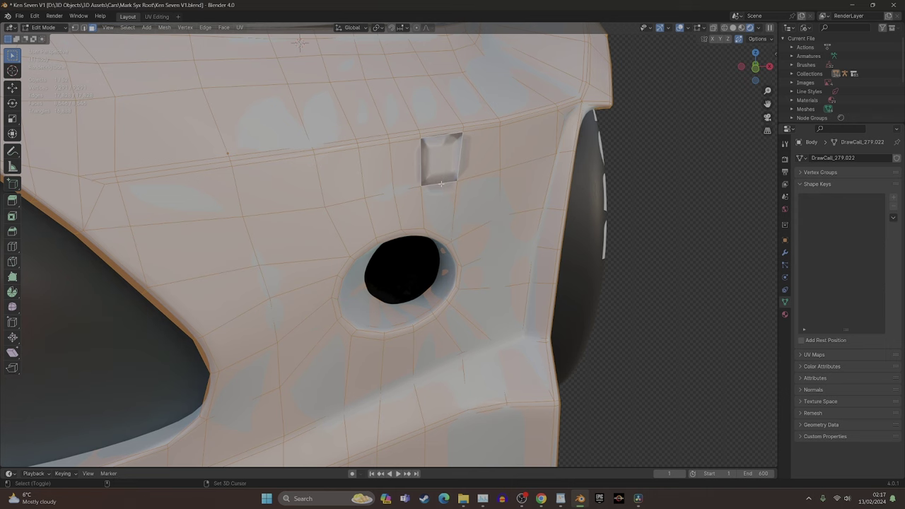
pyautogui.hotkey('shift', 'n')
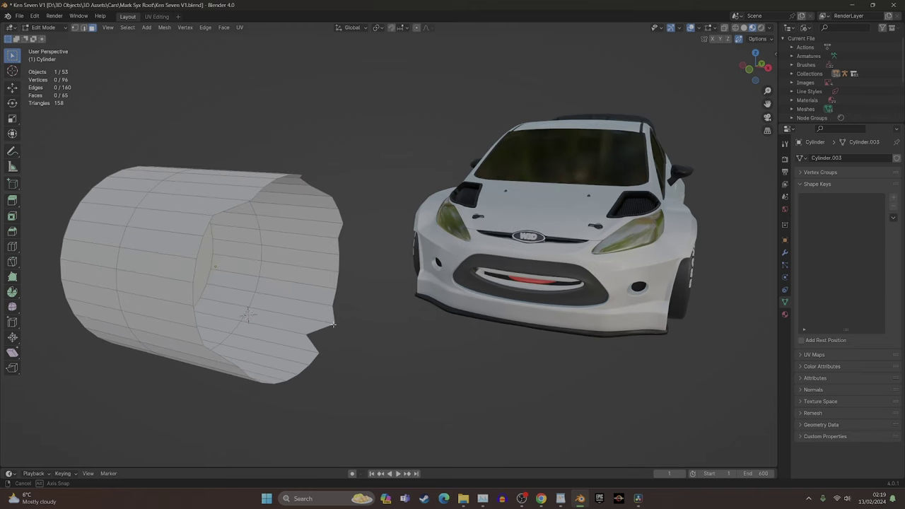
# - Select the jagged edge loop around the open end of the cylinder
pyautogui.moveTo(333, 324); pyautogui.dragTo(330, 325, button='middle')
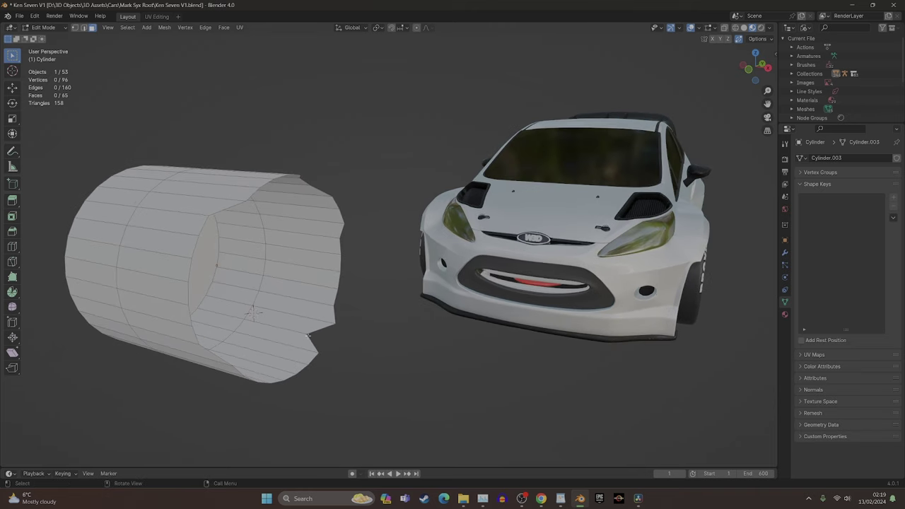
pyautogui.keyDown('alt'); pyautogui.click(281, 234); pyautogui.keyUp('alt')
pyautogui.moveTo(308, 316); pyautogui.dragTo(373, 303, button='middle')
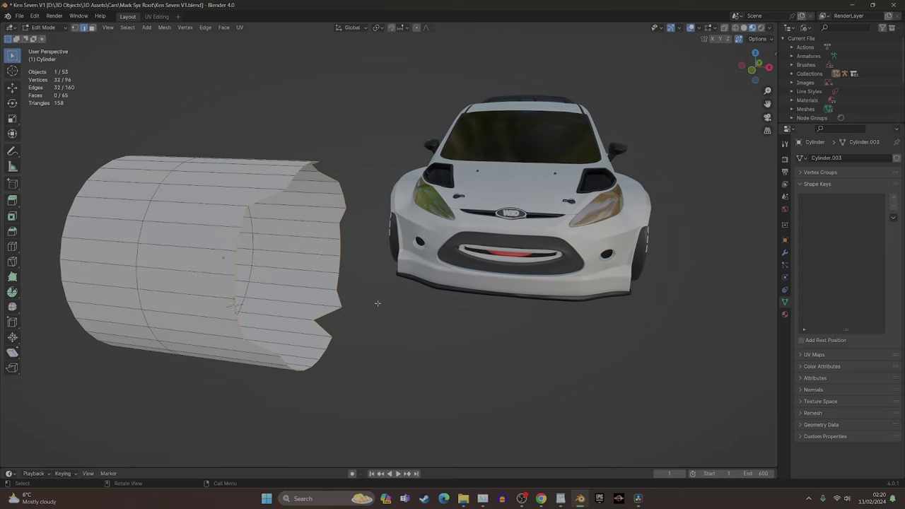
# - Try to flatten the selected edge loop by scaling it to 0 along the global X axis
pyautogui.press('s')
pyautogui.press('x')
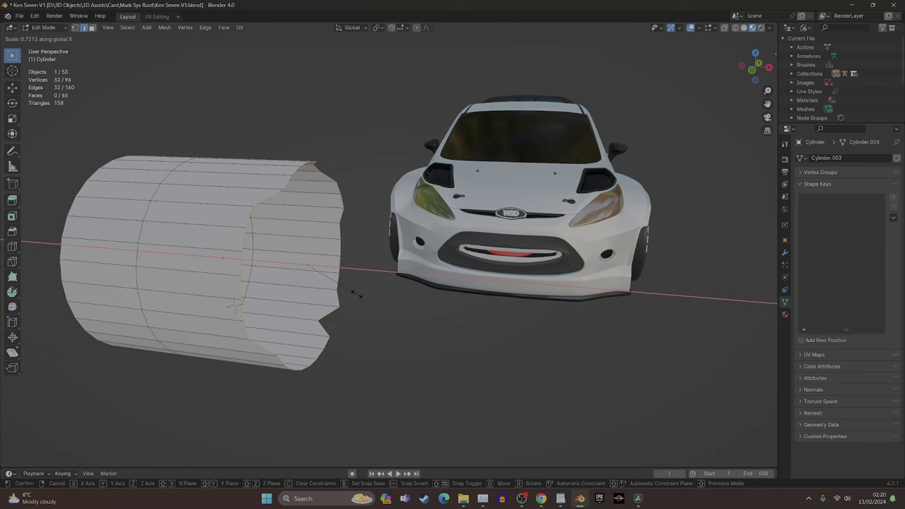
pyautogui.write('0')
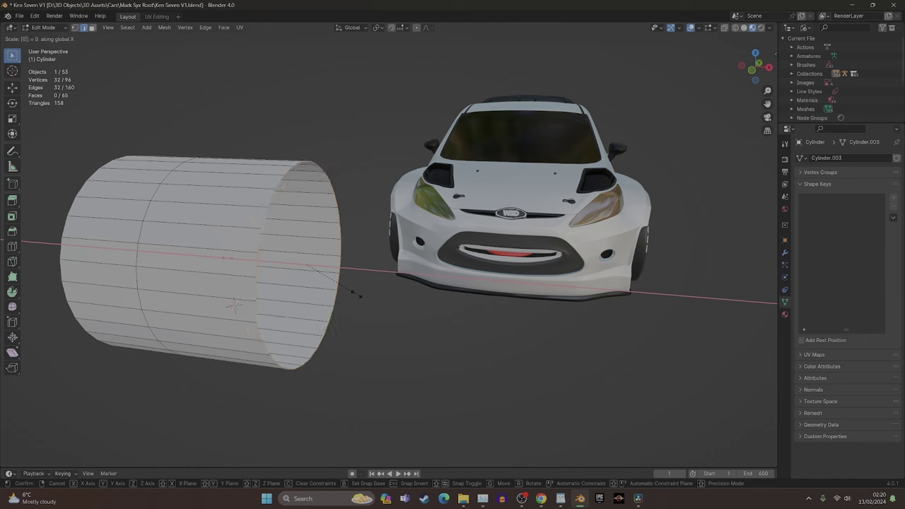
pyautogui.press('Return')
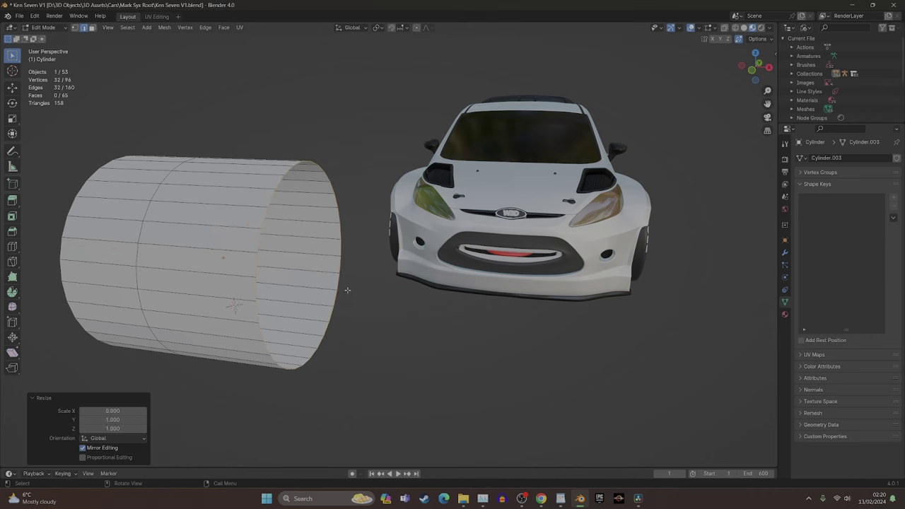
pyautogui.moveTo(472, 317); pyautogui.dragTo(462, 317, button='middle')
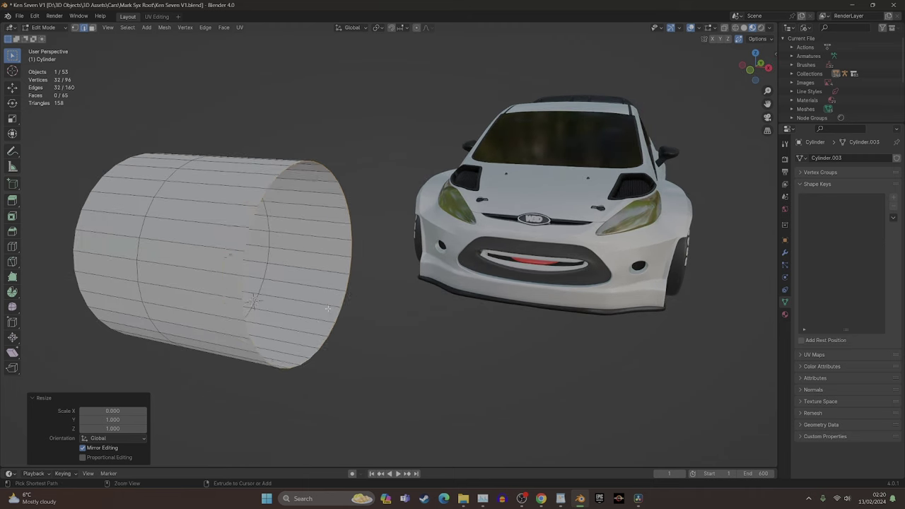
pyautogui.hotkey('ctrl', 'z')
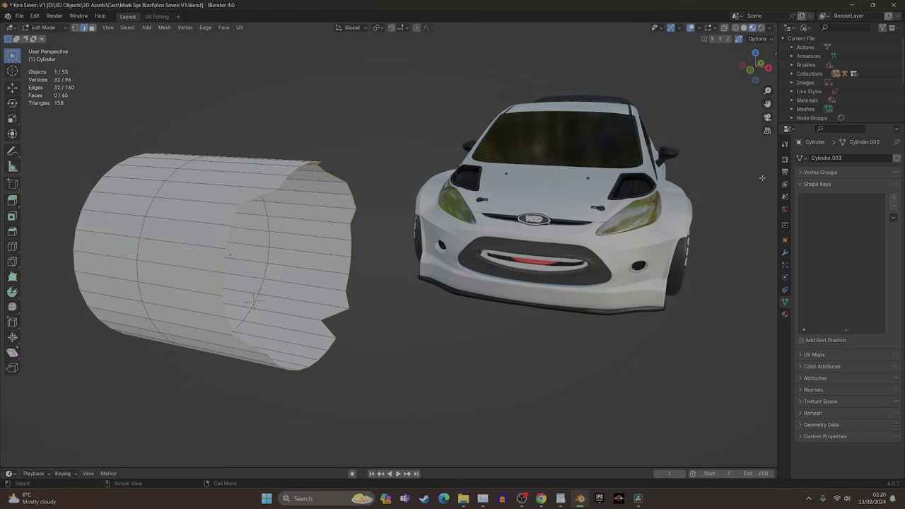
# - Flatten the cylinder's selected jagged edge loop with the LoopTools Flatten operation
pyautogui.press('n')
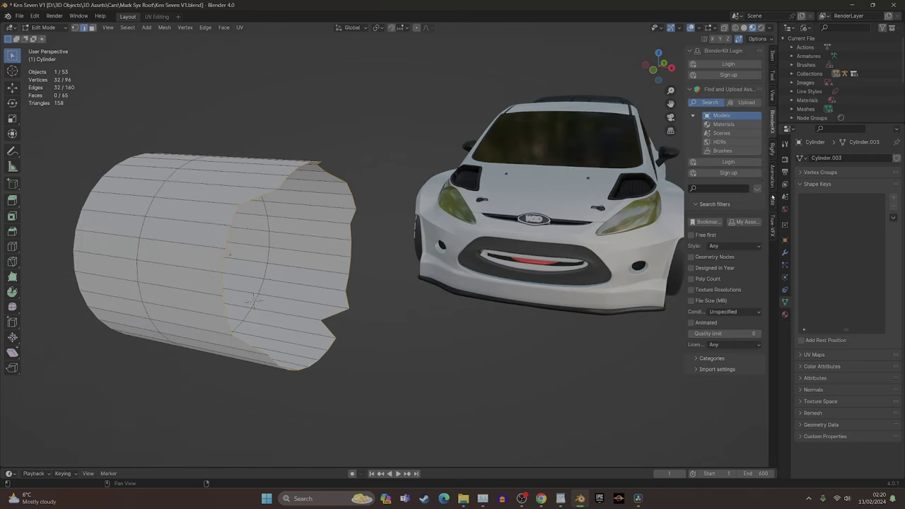
pyautogui.click(772, 200)
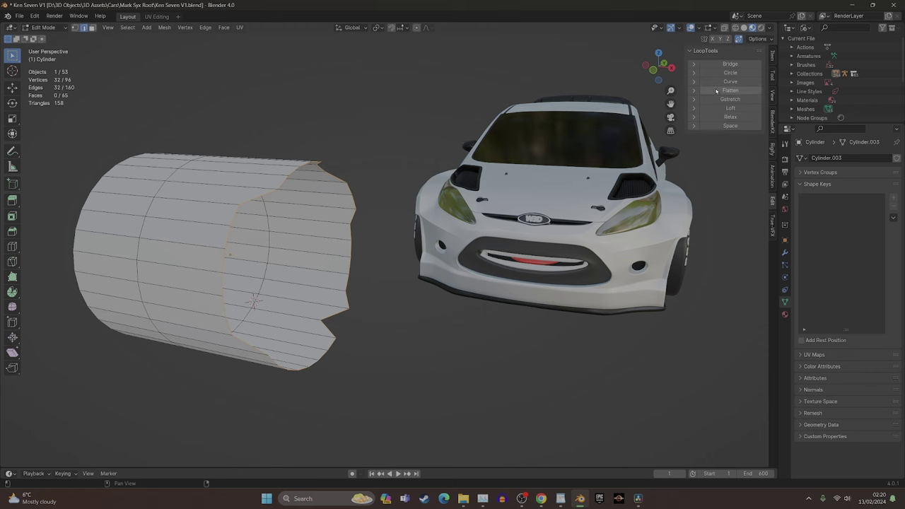
pyautogui.click(742, 91)
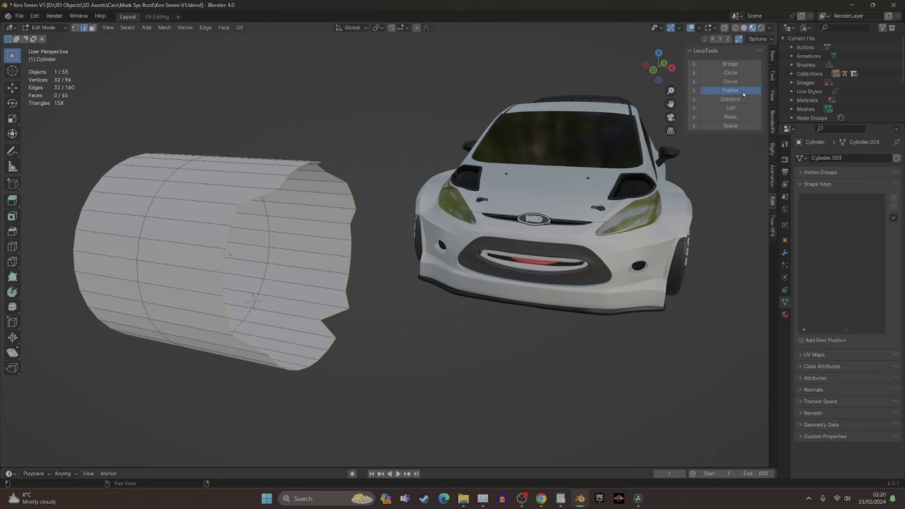